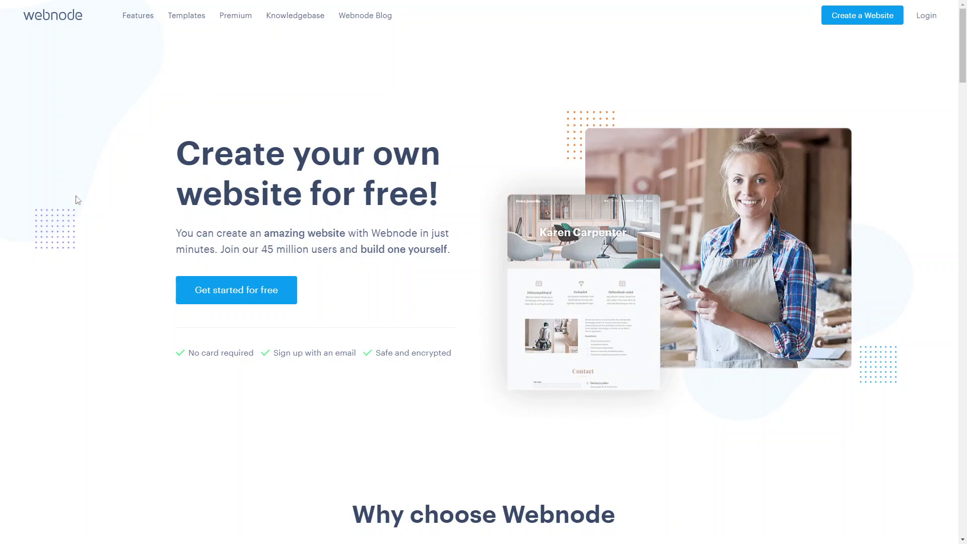
- Start a new website and enter 'Healthy Bakes' as its name
click(228, 296)
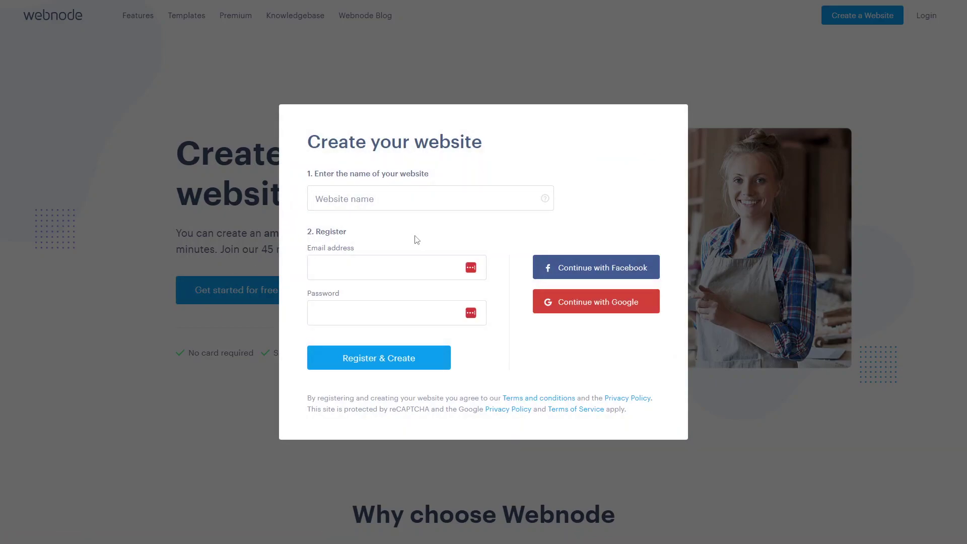
click(398, 197)
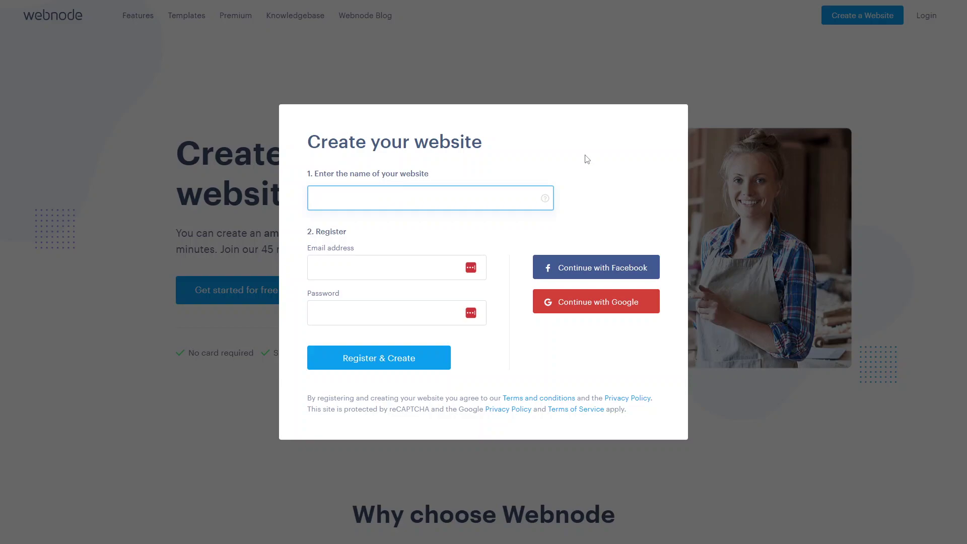
text(He)
key(BackSpace)
key(BackSpace)
text(Healthy Bakes)
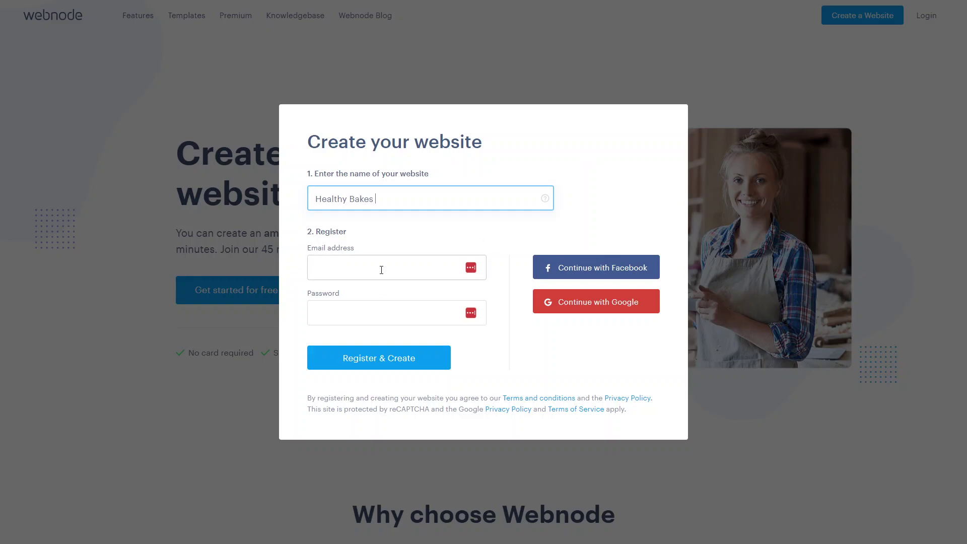
- Fill the e-mail field with a saved address from autofill and submit the registration
click(381, 270)
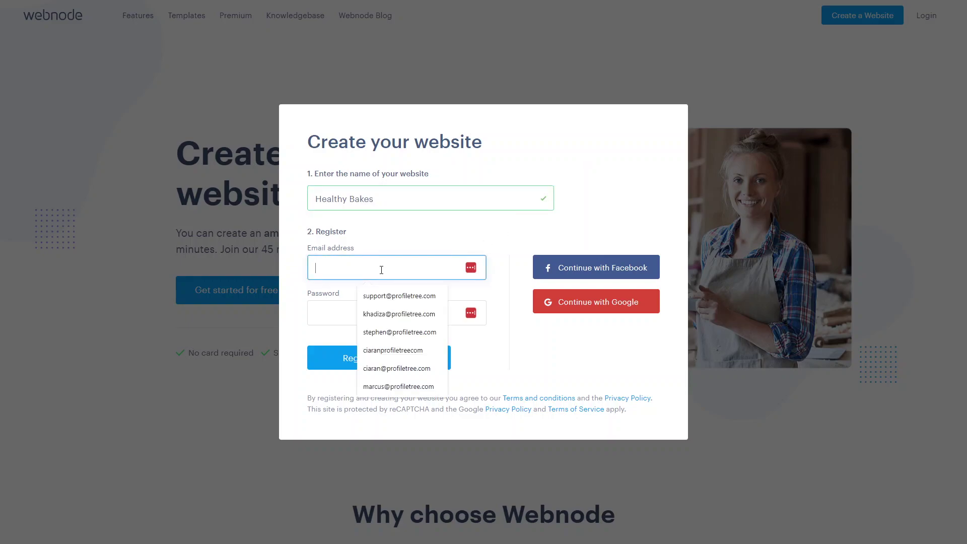
click(515, 248)
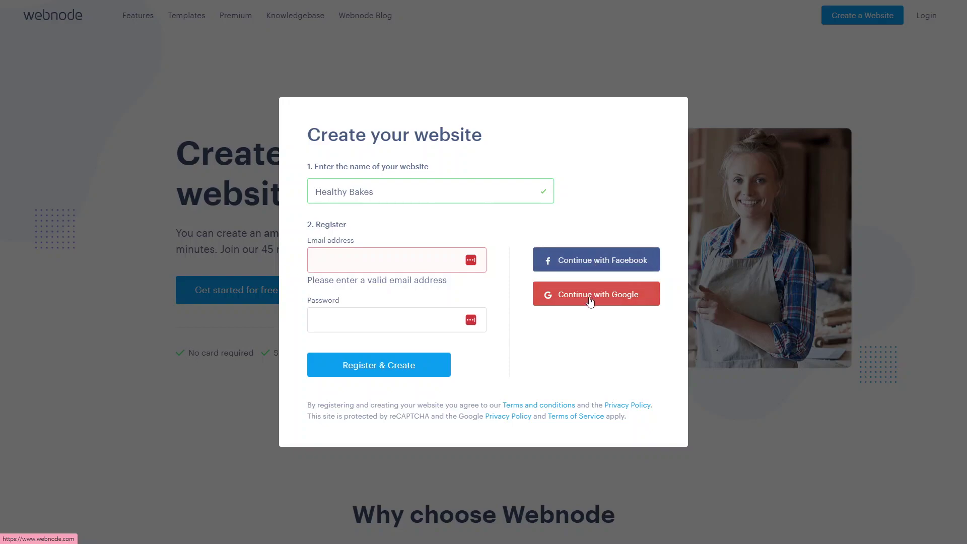
click(350, 252)
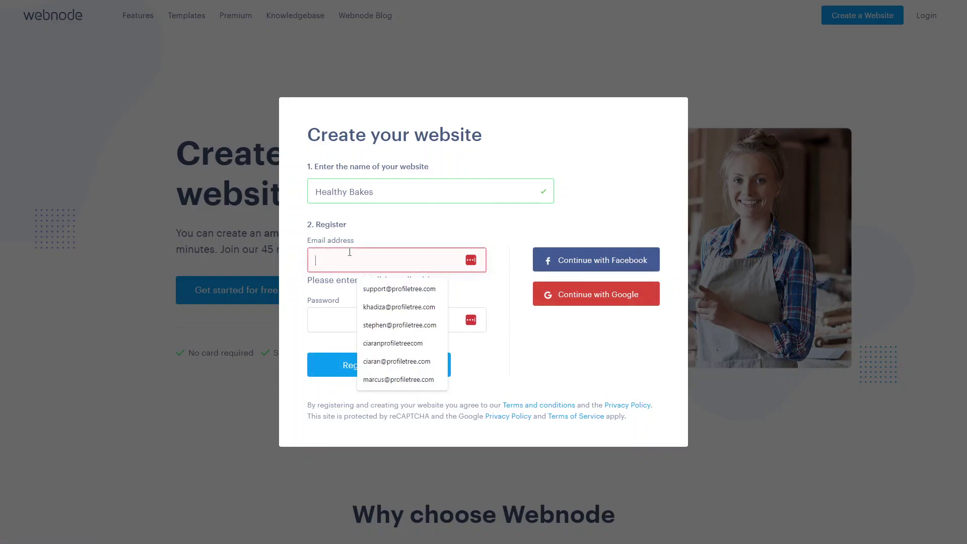
key(Down)
key(Down)
key(Down)
key(Down)
key(Down)
key(Return)
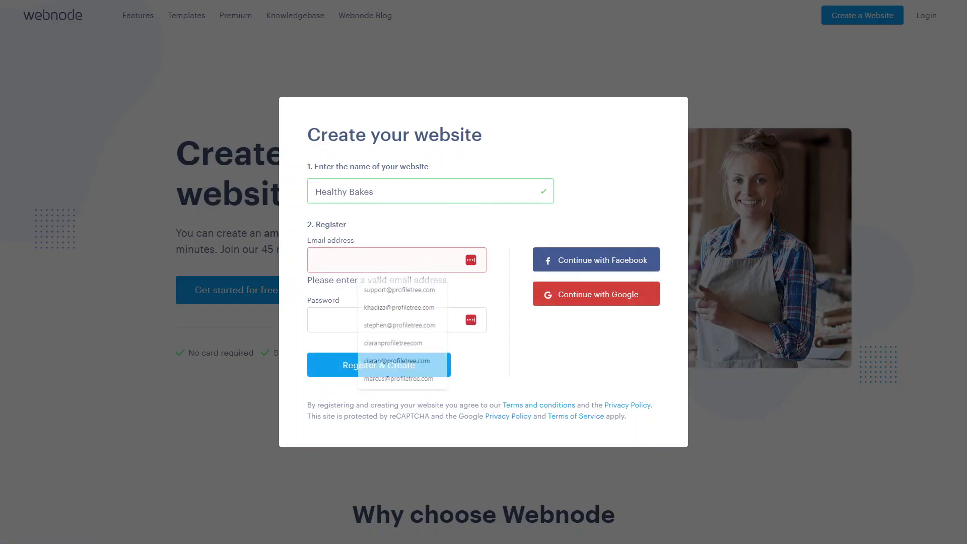
key(Return)
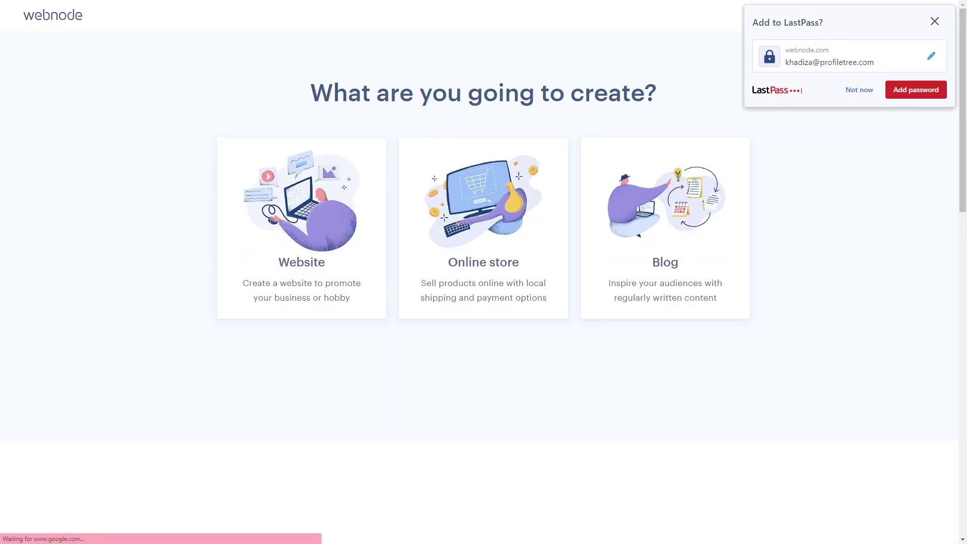
- Close the LastPass prompt and save the login password in Chrome
click(941, 31)
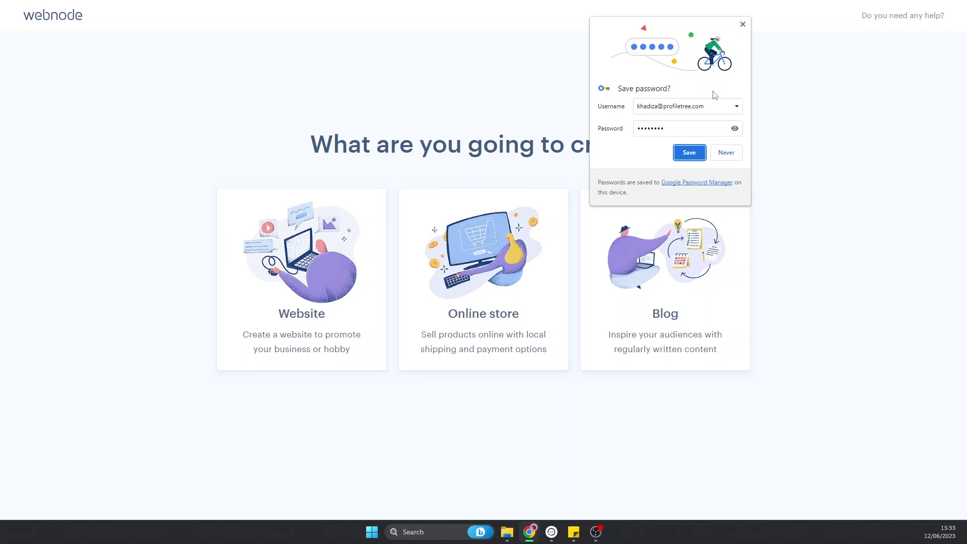
click(688, 155)
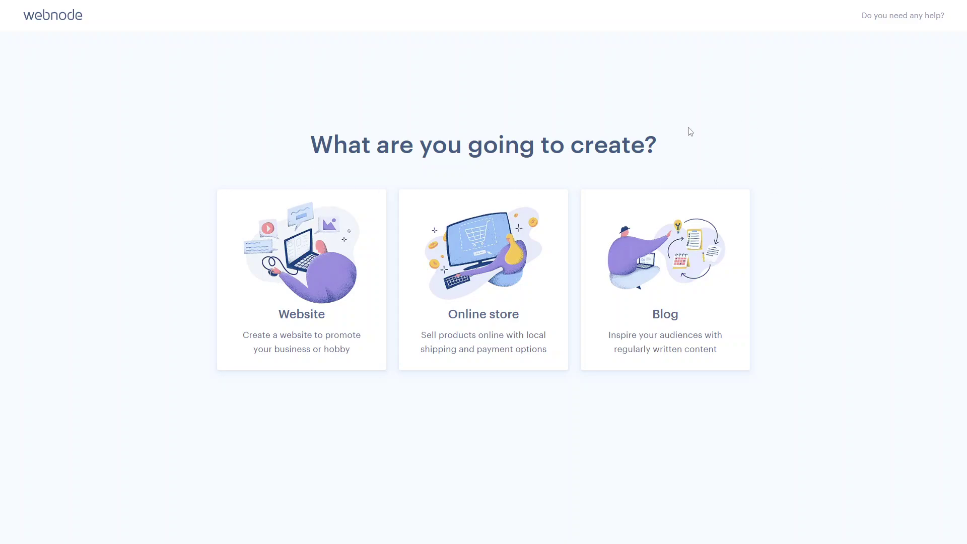
- Choose Blog and browse blog templates such as Music News and Pilgrim Pete
click(710, 260)
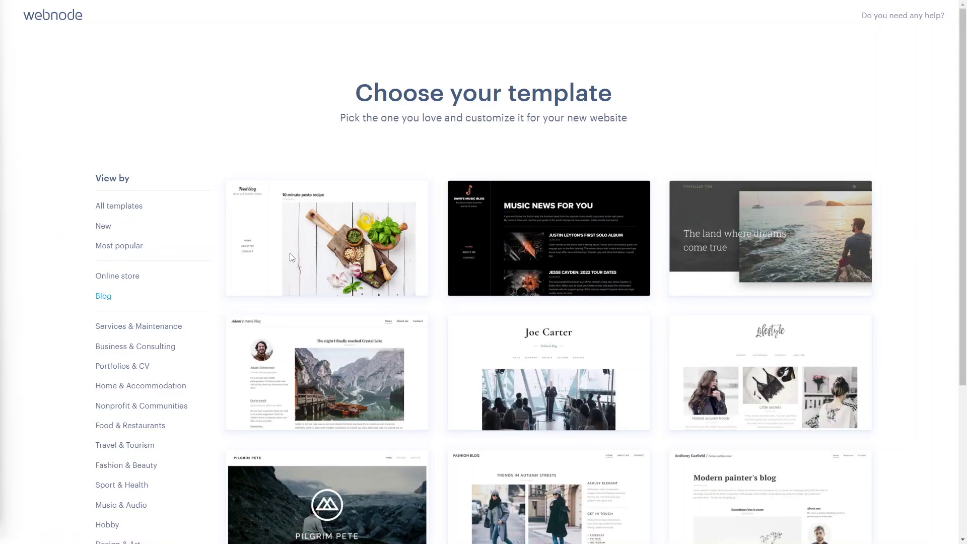
mouse_move(460, 336)
scroll(460, 336, down, 2)
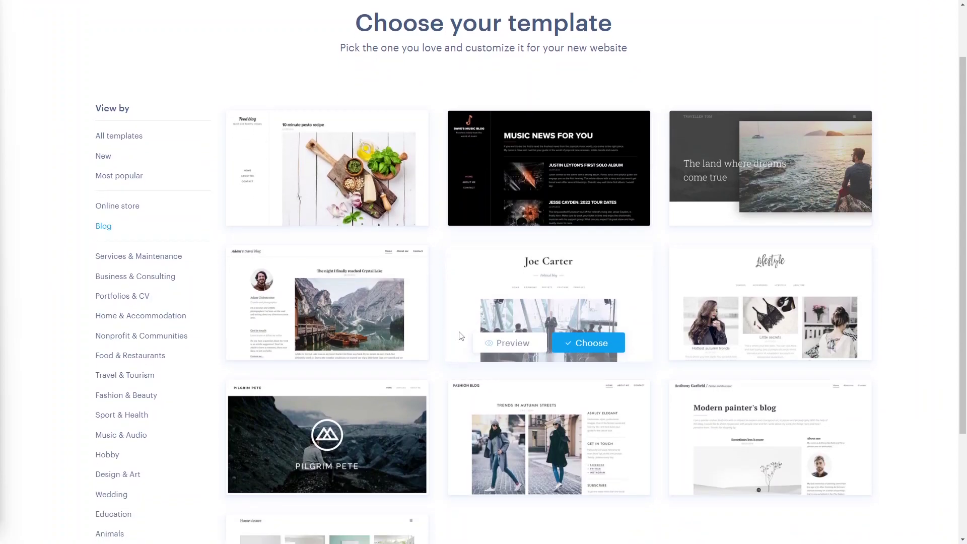
scroll(460, 336, down, 2)
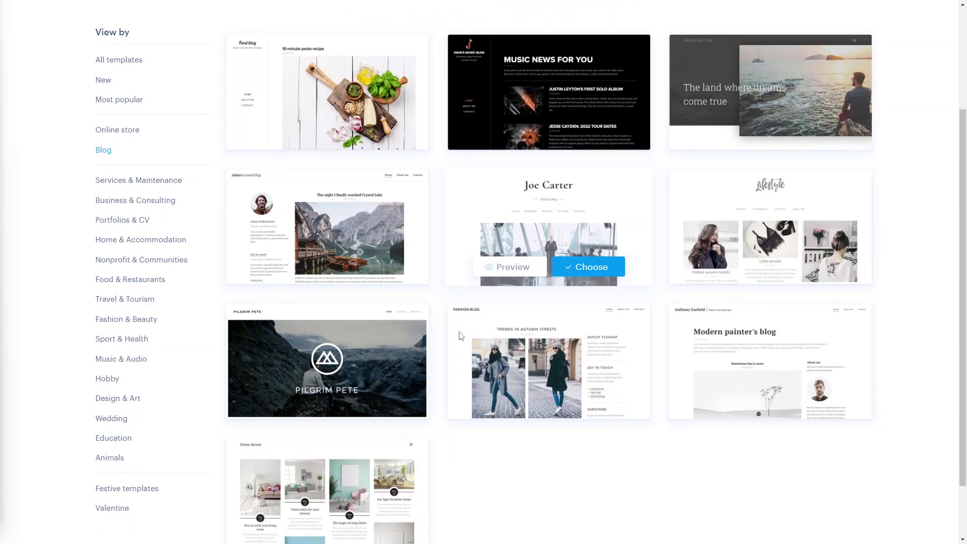
scroll(460, 336, down, 1)
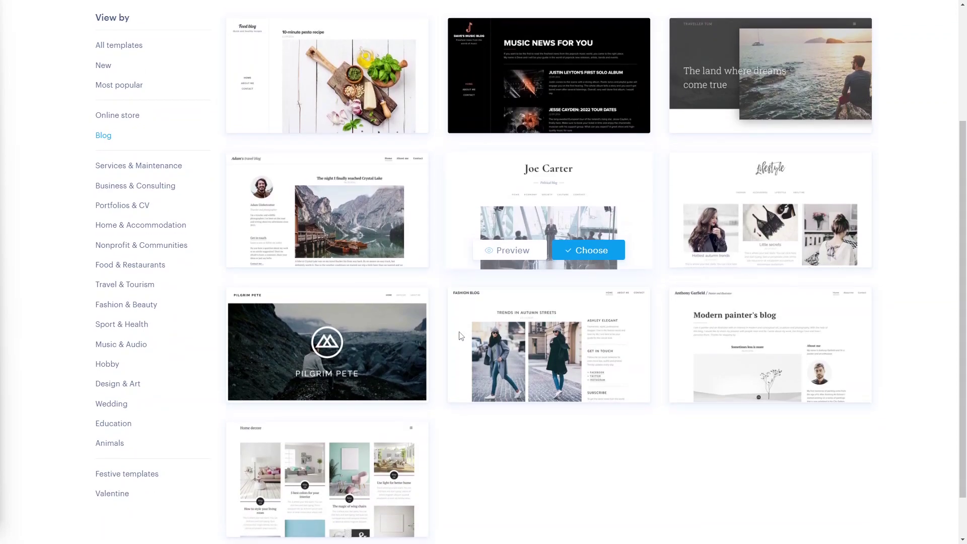
scroll(460, 336, up, 4)
scroll(421, 310, down, 3)
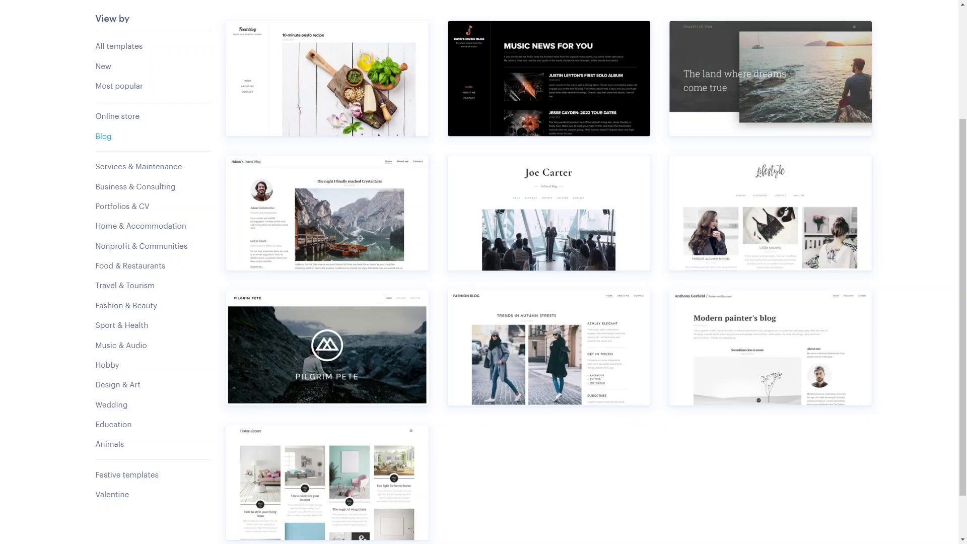
- Filter the template gallery to Portfolios & CV, then to Food & Restaurants
click(164, 209)
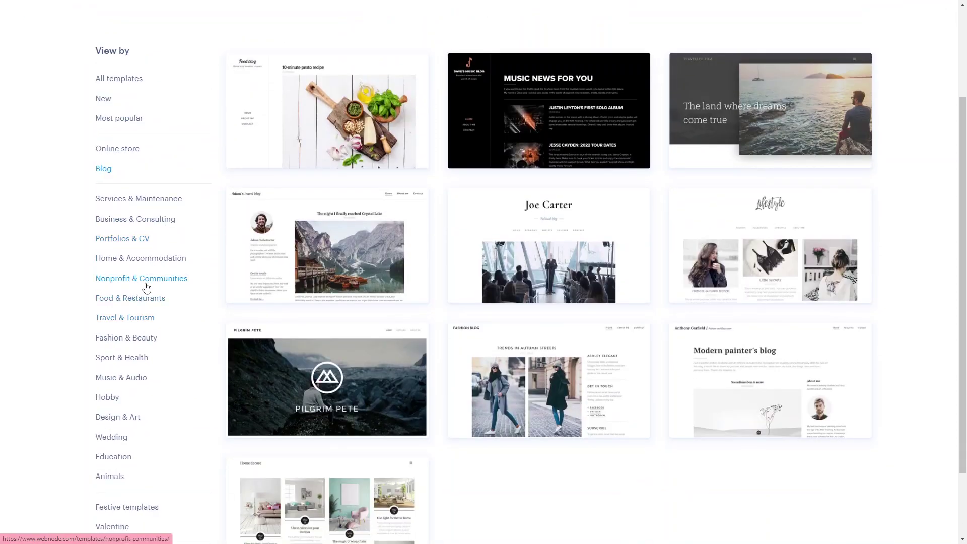
click(148, 301)
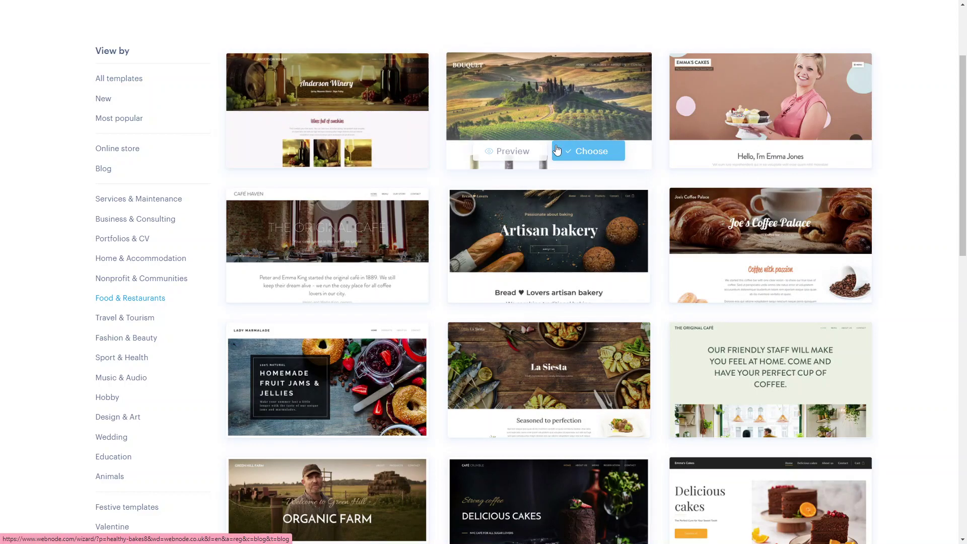
mouse_move(781, 234)
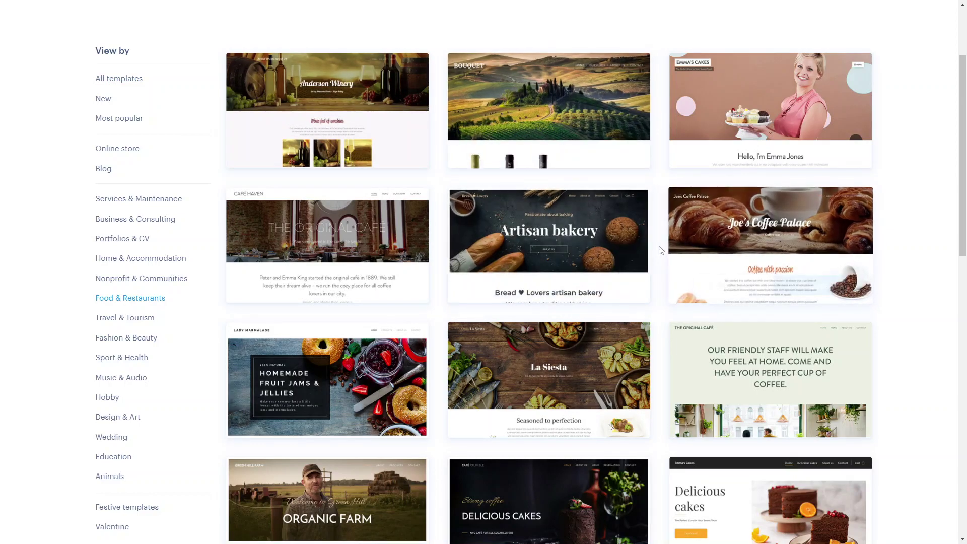
mouse_move(494, 270)
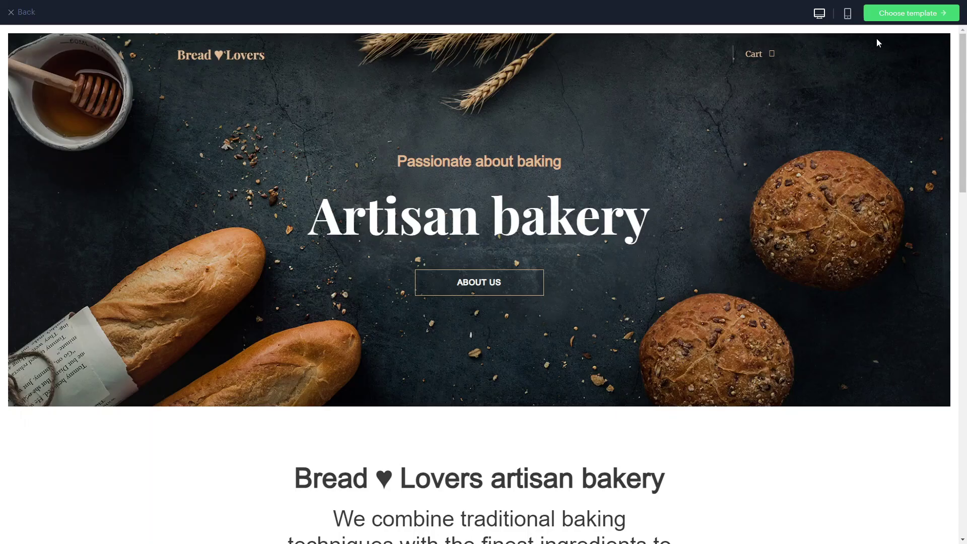
- Preview the Artisan bakery template in mobile and desktop layouts, then choose a template
click(847, 16)
click(826, 20)
scroll(556, 313, down, 20)
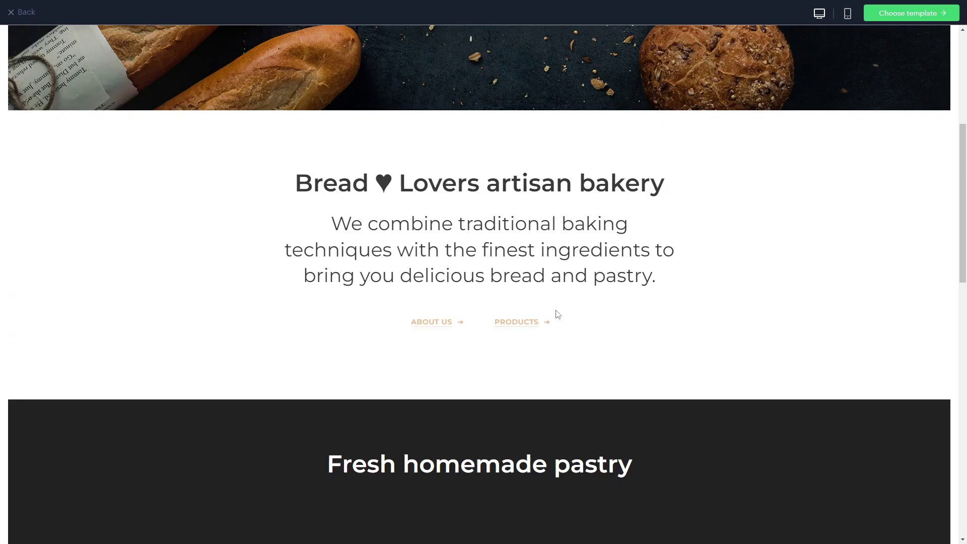
scroll(558, 314, up, 20)
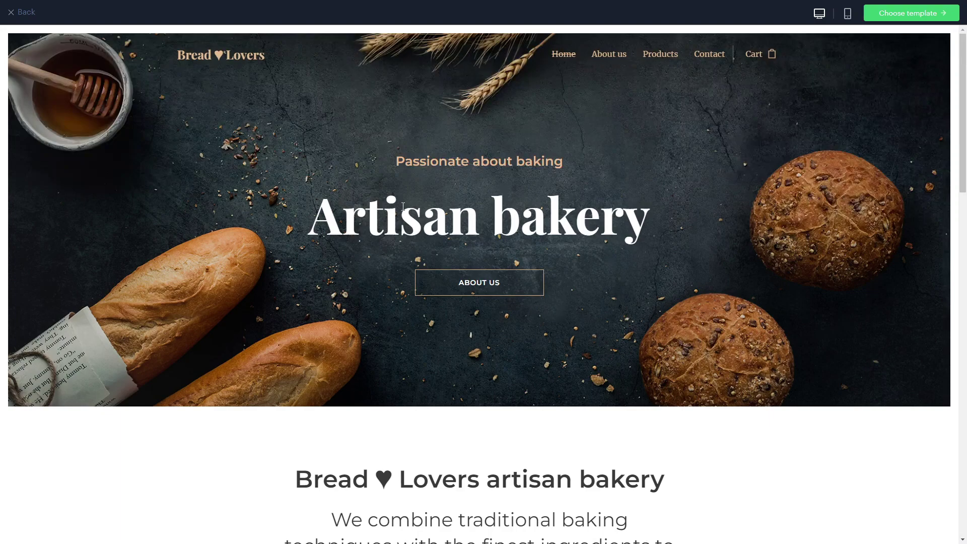
click(25, 13)
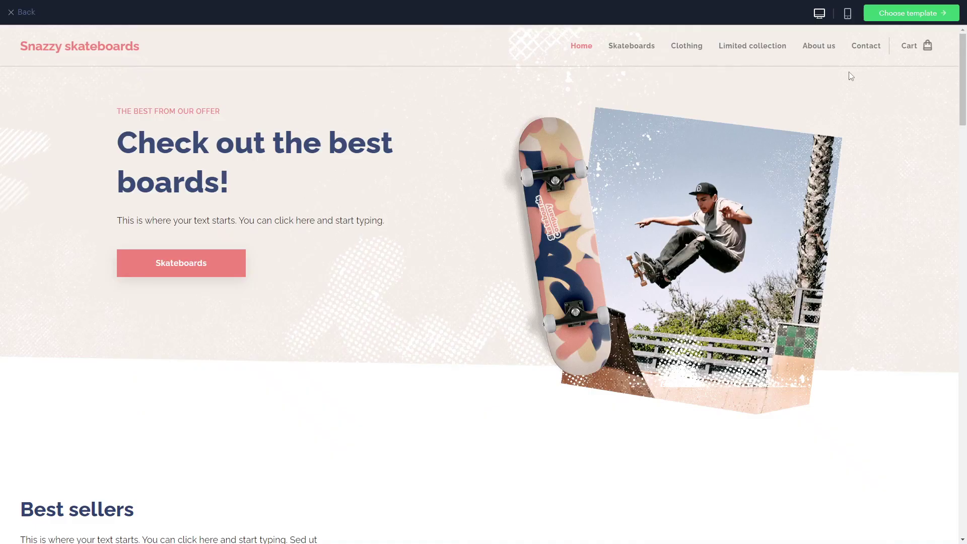
click(895, 14)
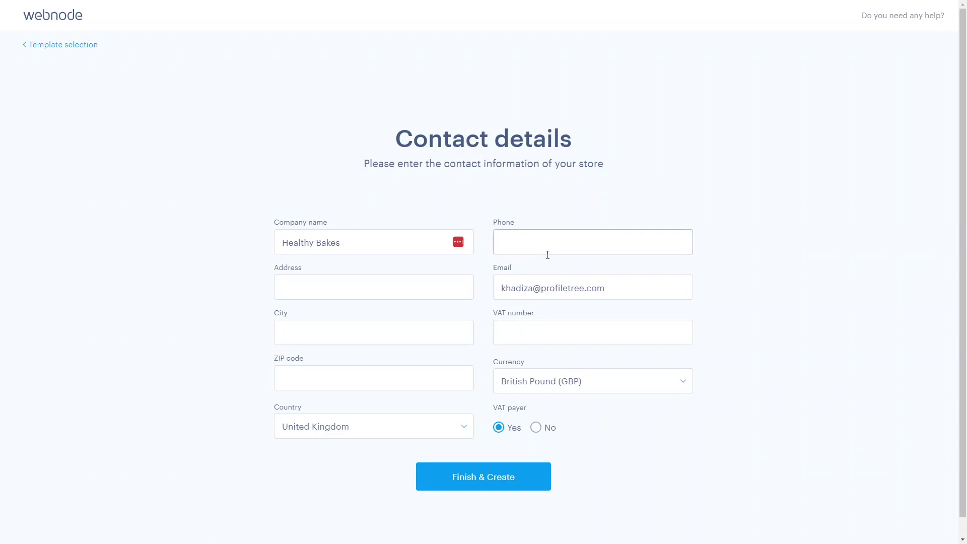
- Submit the Healthy Bakes contact details (United Kingdom, GBP) with phone and VAT fields visited
click(532, 247)
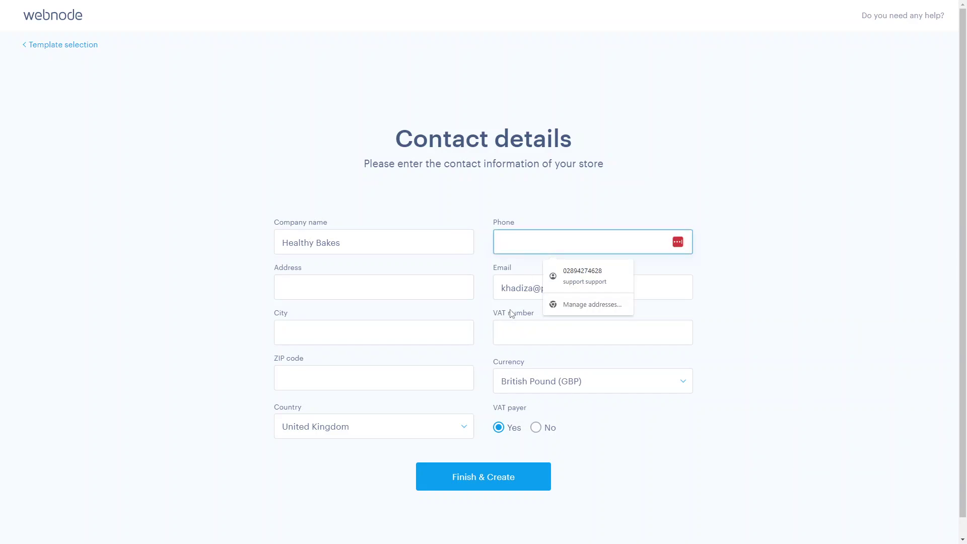
click(513, 334)
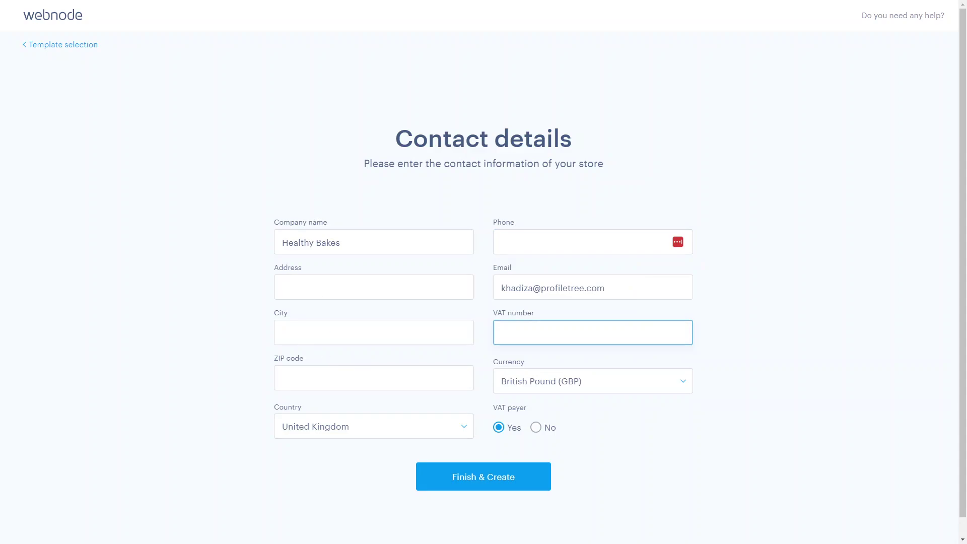
key(Return)
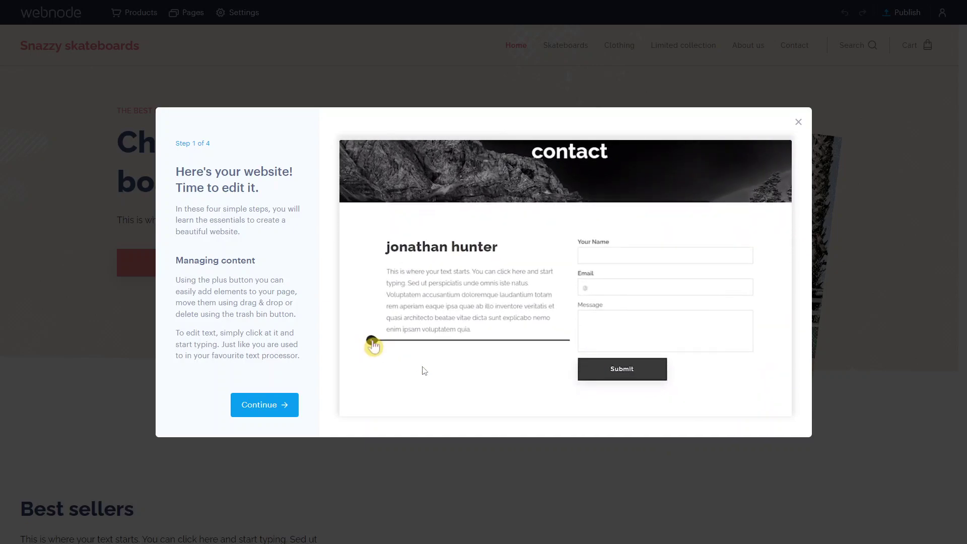
- Step through all four steps of the editing tour until it closes
click(289, 406)
click(290, 407)
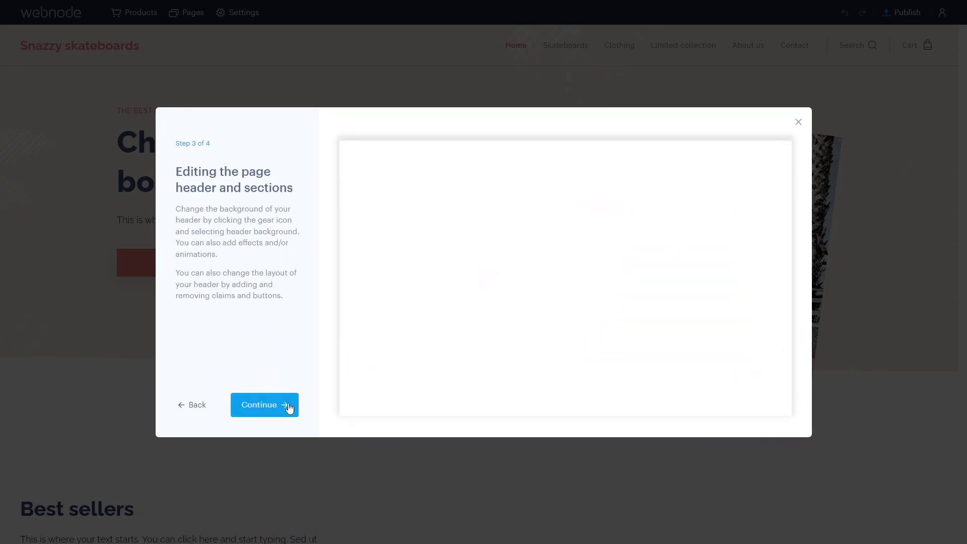
click(289, 406)
click(290, 405)
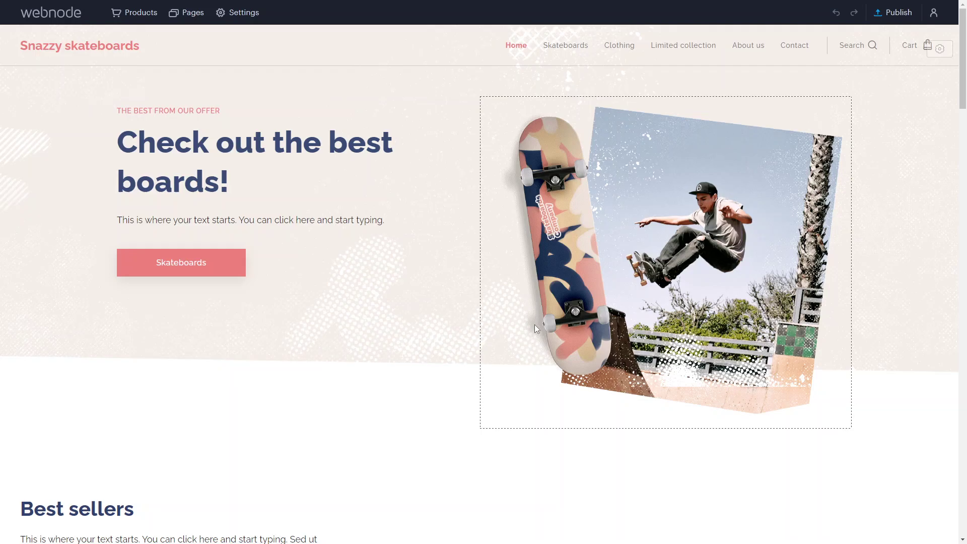
- Scroll through the homepage and select the hero introduction text
scroll(427, 207, down, 15)
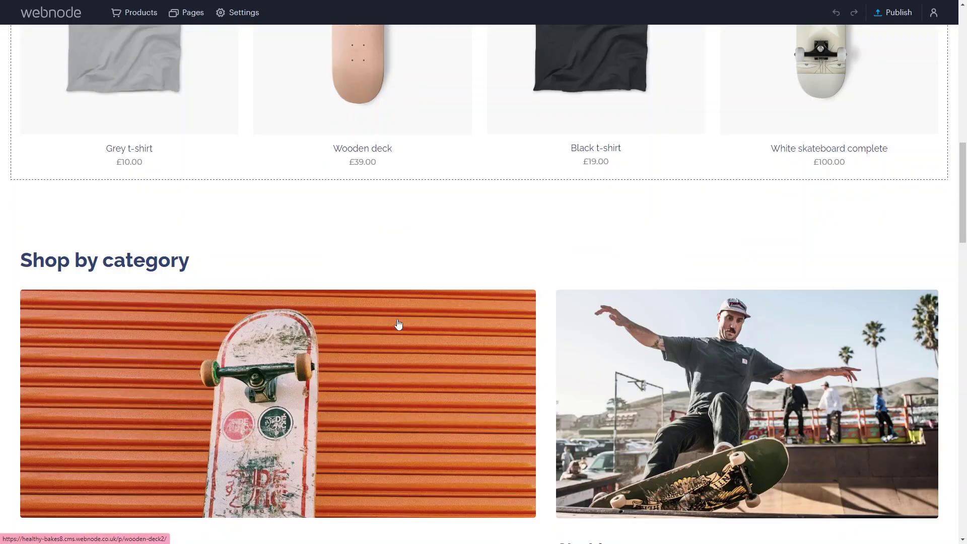
scroll(398, 324, down, 20)
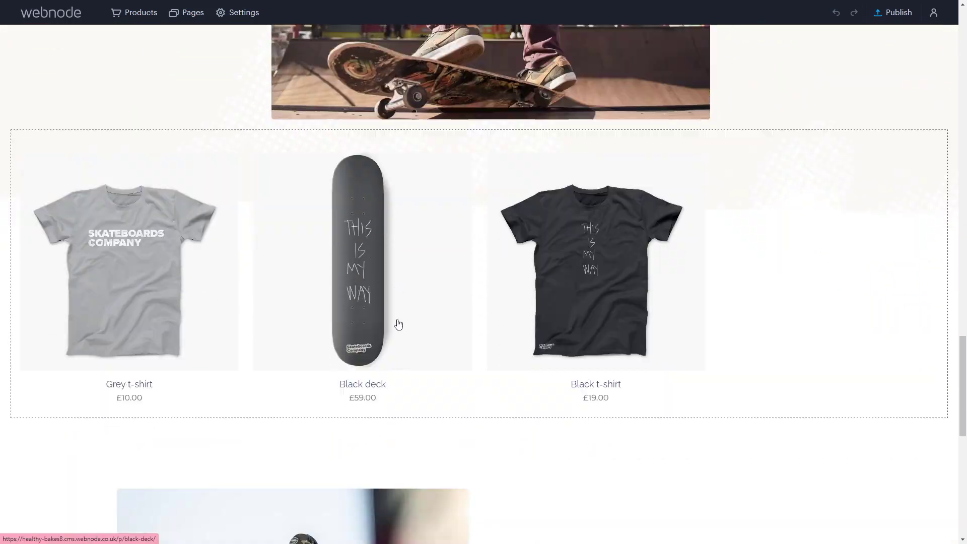
scroll(398, 324, down, 5)
scroll(397, 319, up, 20)
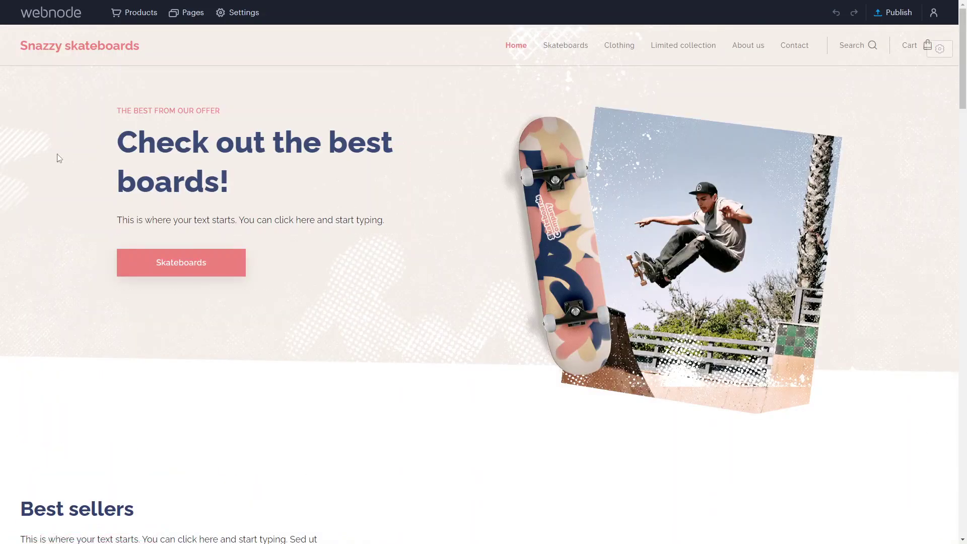
click(115, 151)
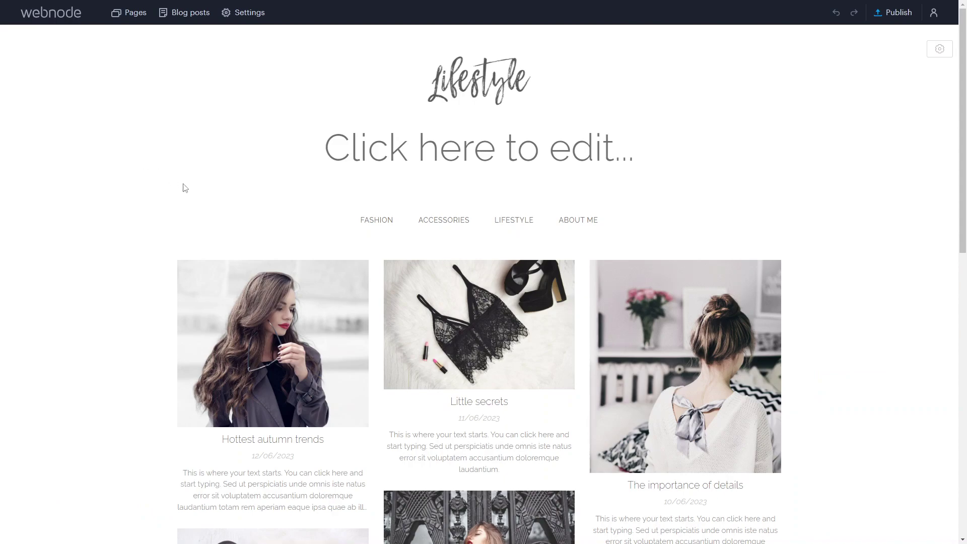
- Bring up the Lifestyle blog project with its article grid in the editor
mouse_move(157, 250)
- Via Settings > Design > Change colors, set the complementary colour to green, then olive
click(241, 14)
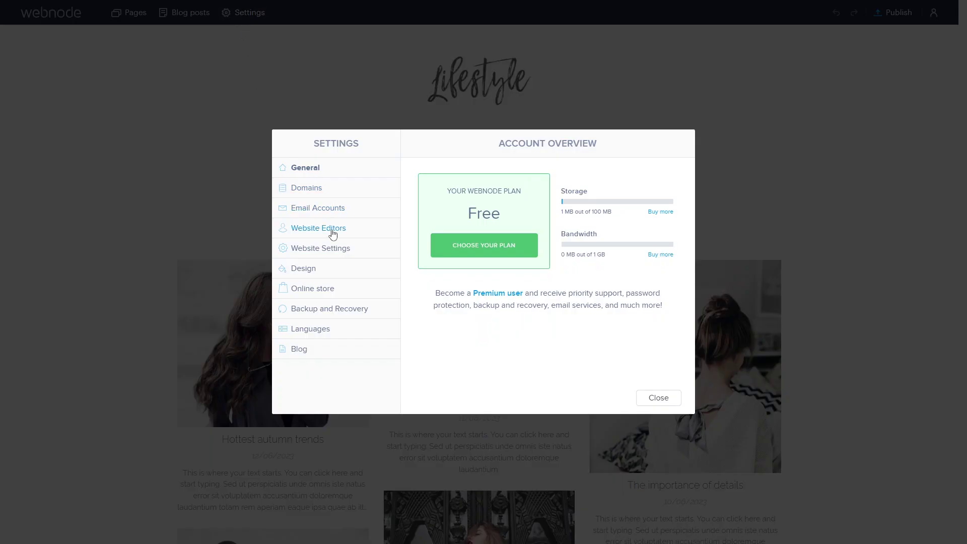
click(309, 277)
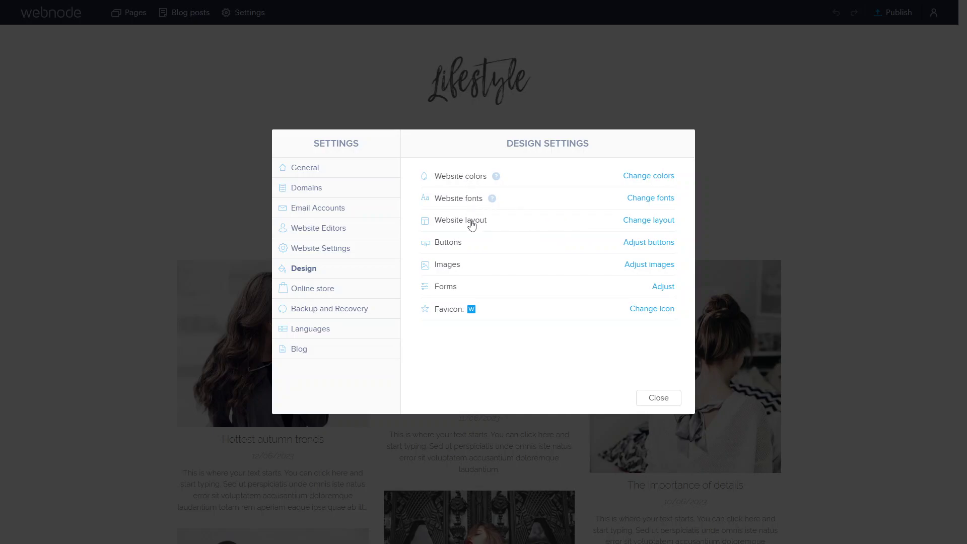
click(648, 185)
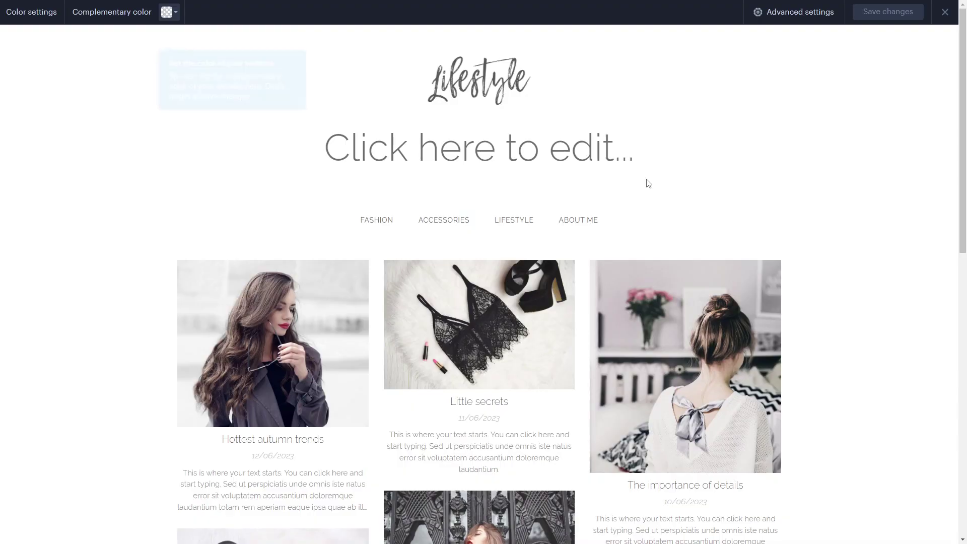
click(171, 15)
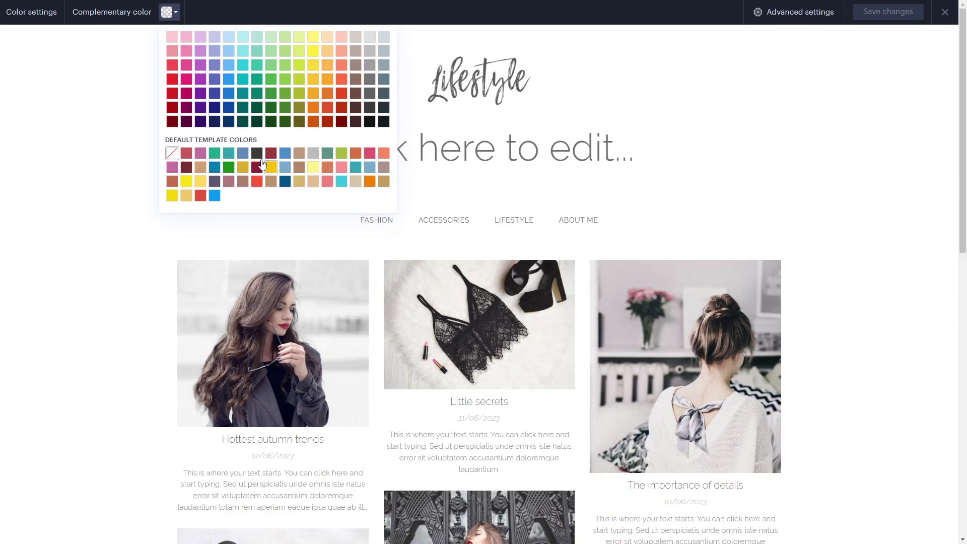
click(272, 92)
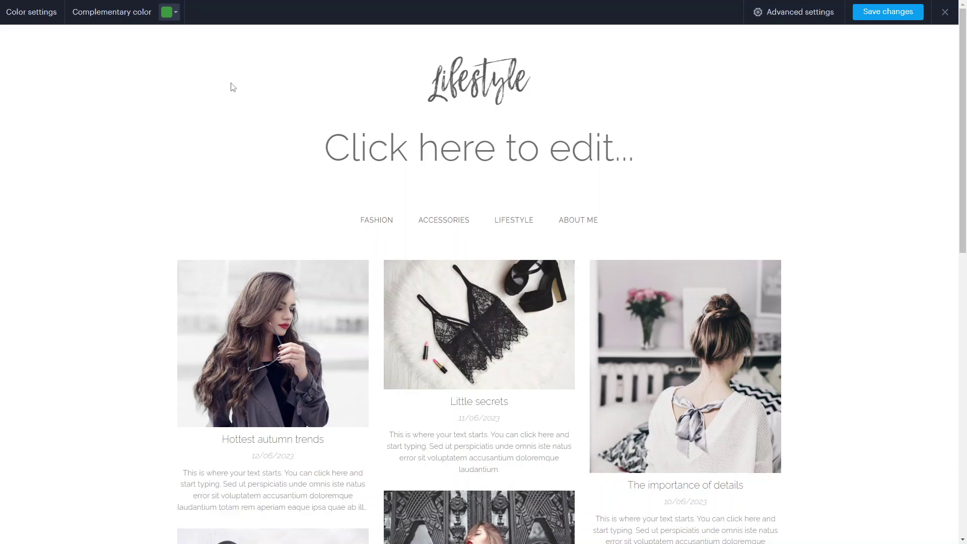
click(169, 11)
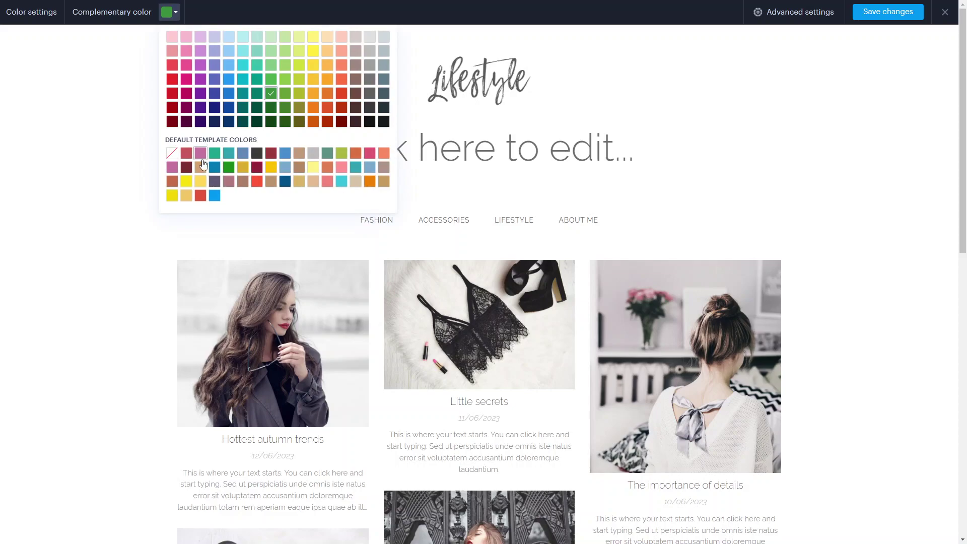
click(338, 154)
scroll(315, 290, down, 12)
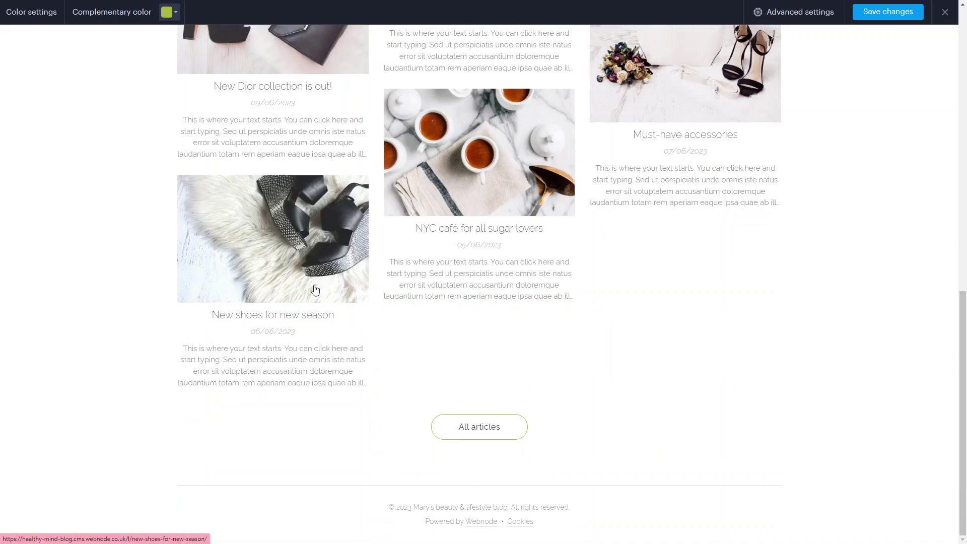
click(460, 424)
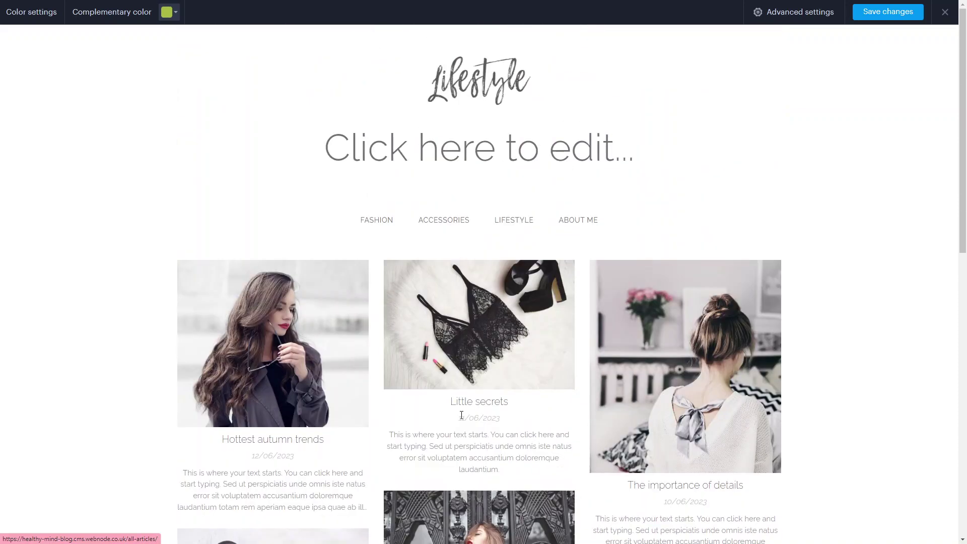
- Apply the complementary colour to the menu, subheadings and headings
click(806, 21)
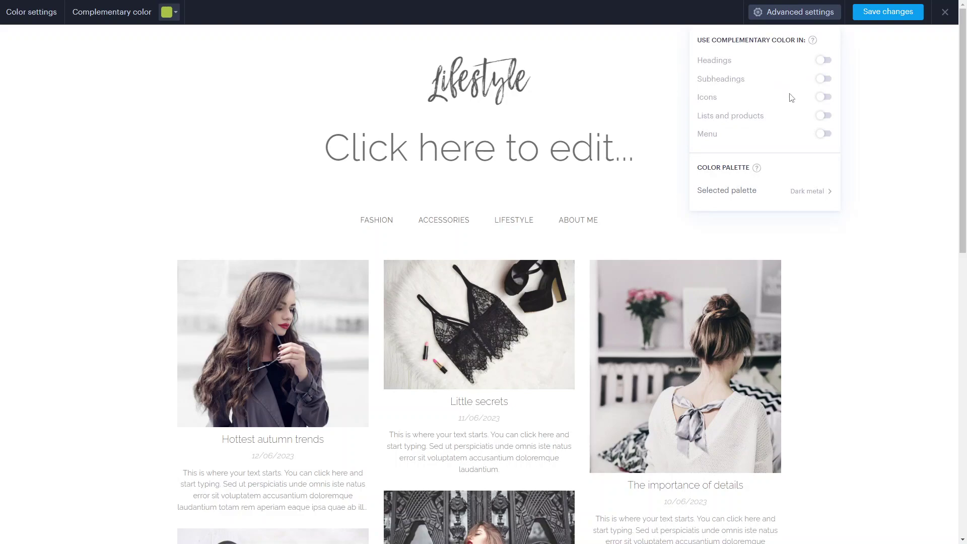
click(828, 137)
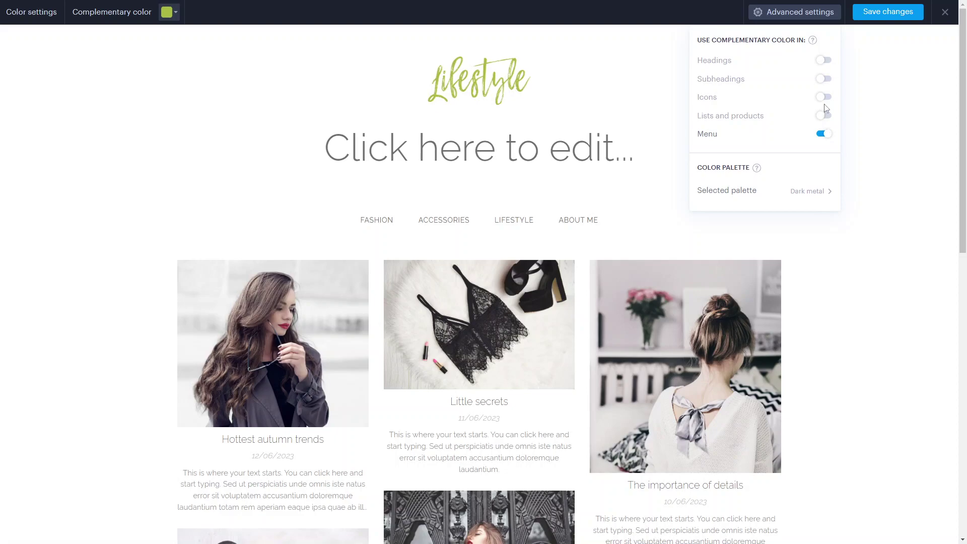
click(825, 83)
click(824, 61)
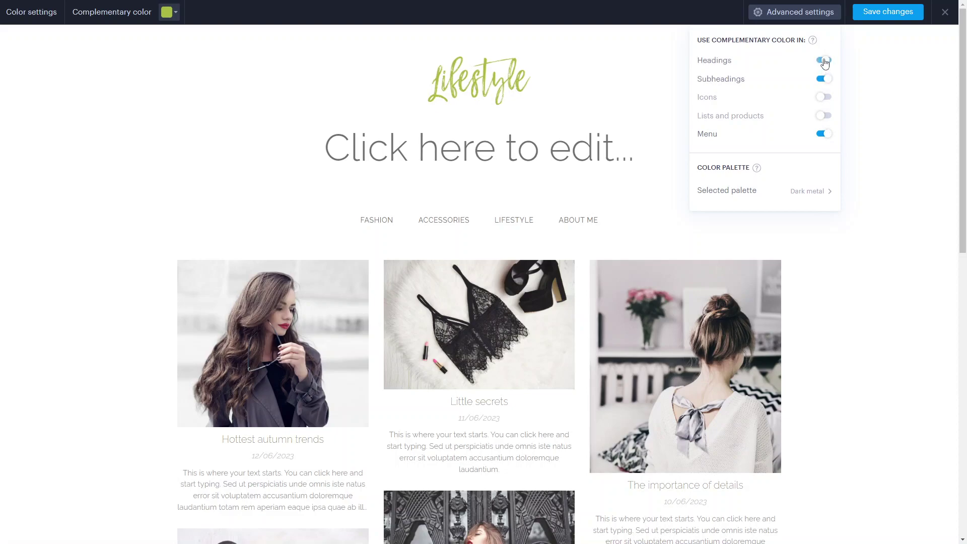
- Apply the Cherry tree colour palette and save the colour settings
click(802, 192)
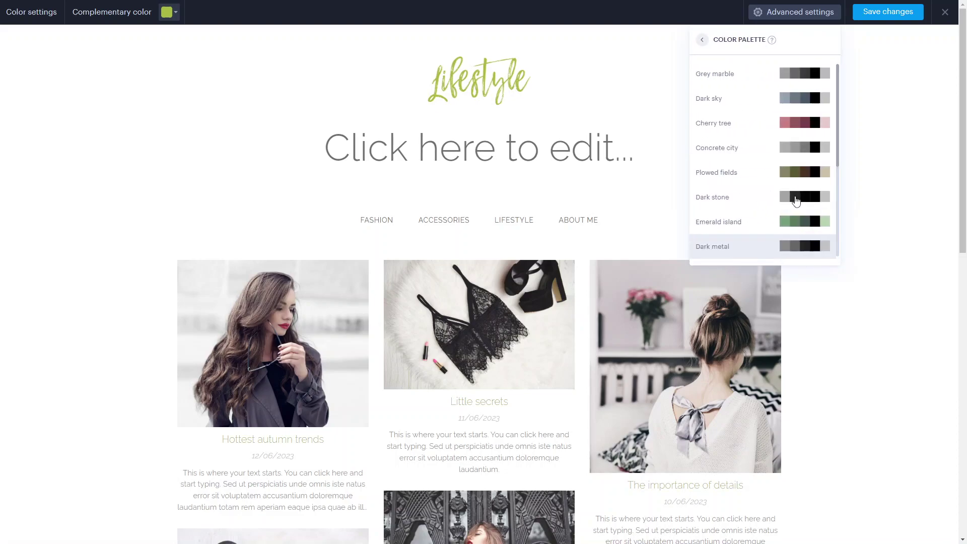
scroll(779, 189, down, 1)
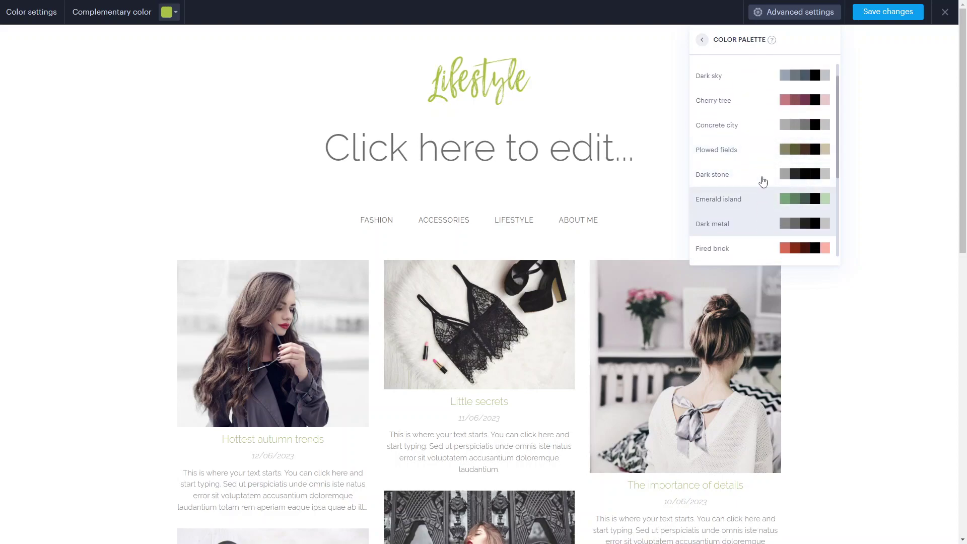
click(764, 102)
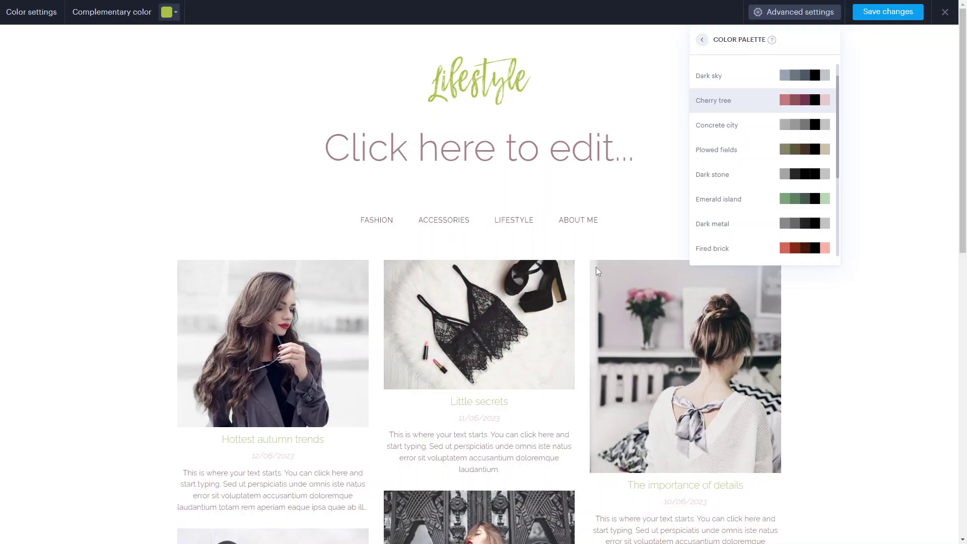
scroll(550, 324, down, 10)
scroll(551, 324, up, 12)
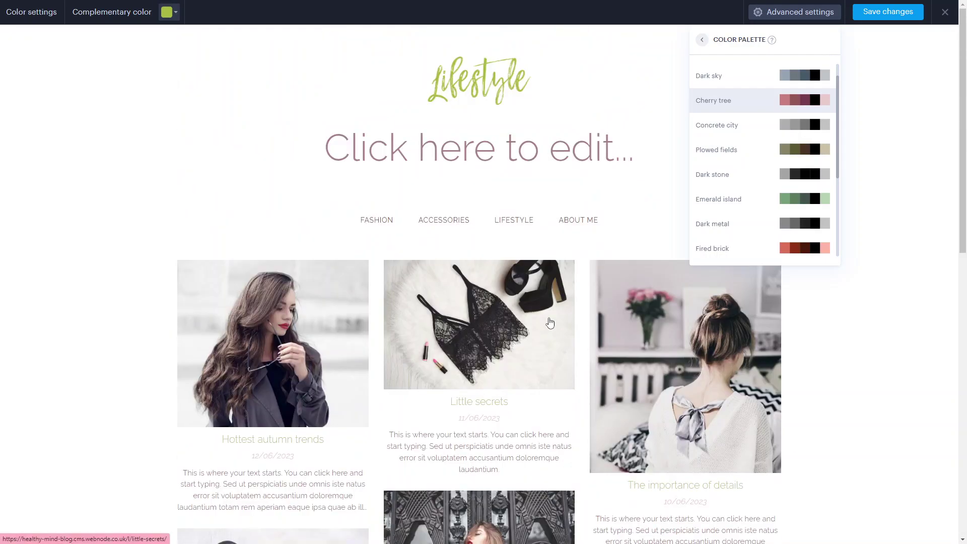
click(866, 84)
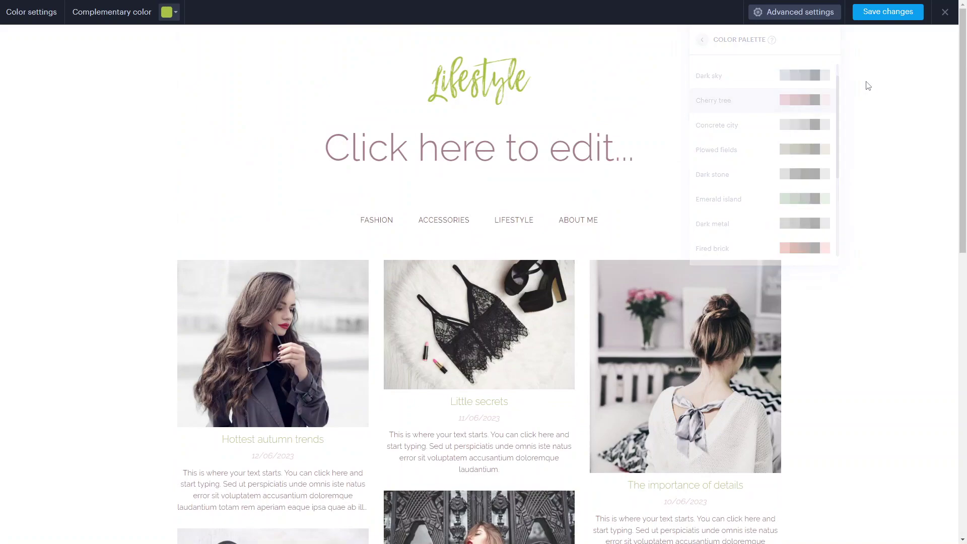
click(802, 12)
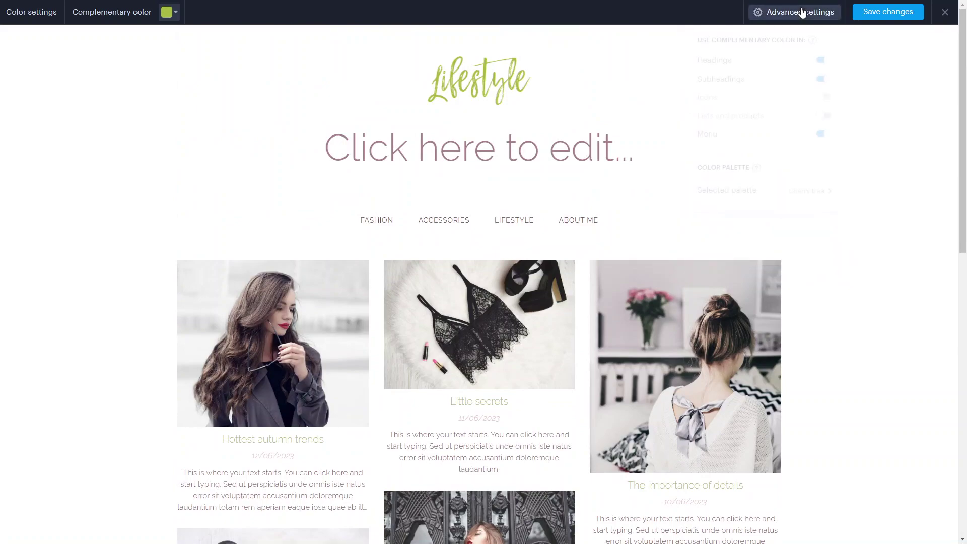
click(554, 112)
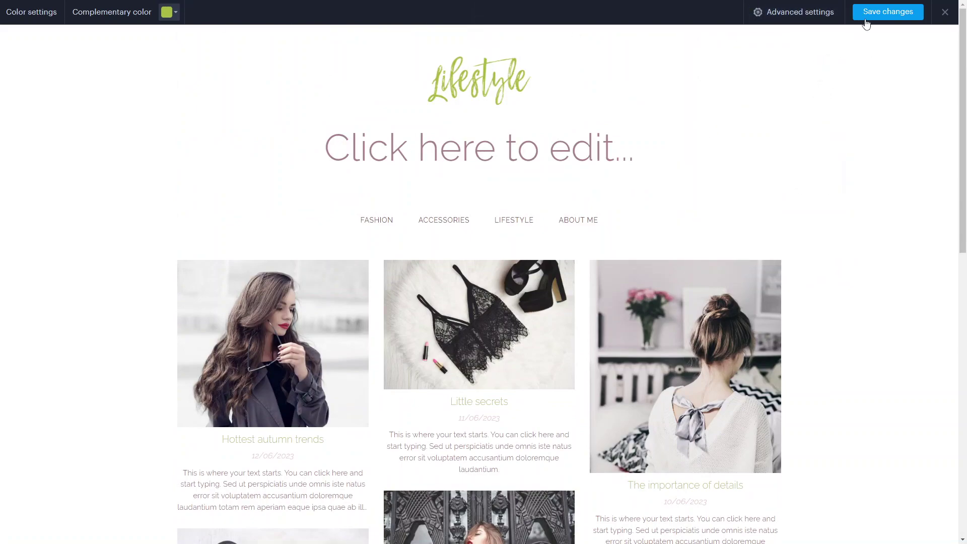
click(887, 12)
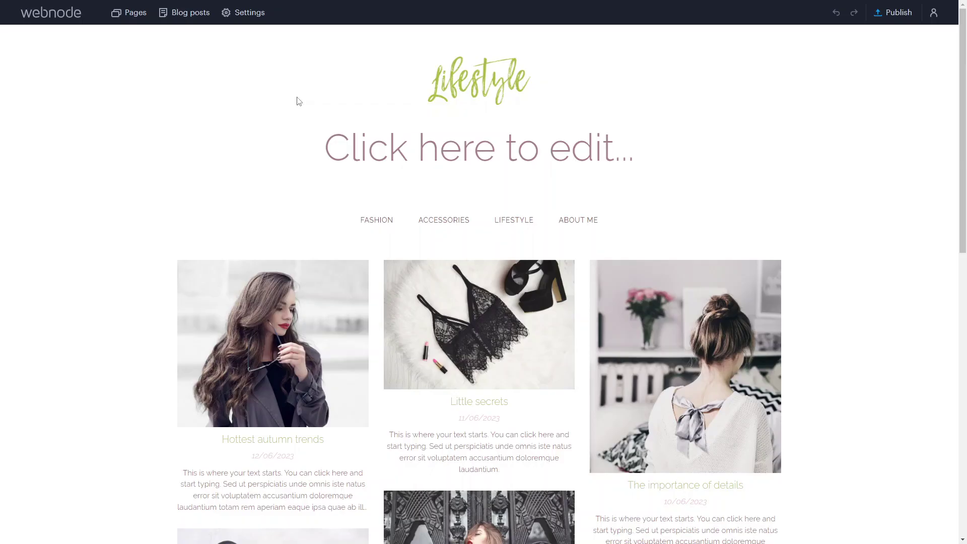
- Apply the Professional Experience font set under Settings > Design > Website fonts
click(247, 14)
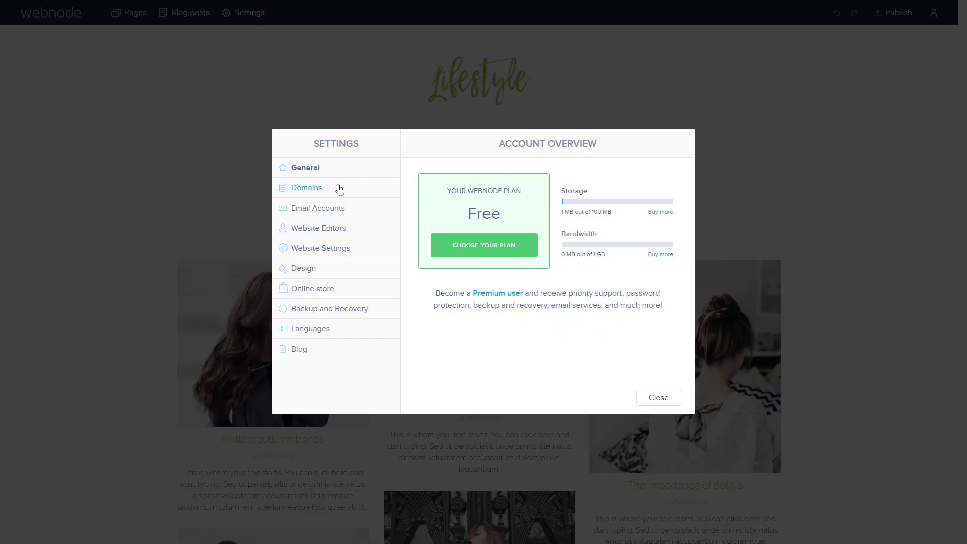
click(313, 269)
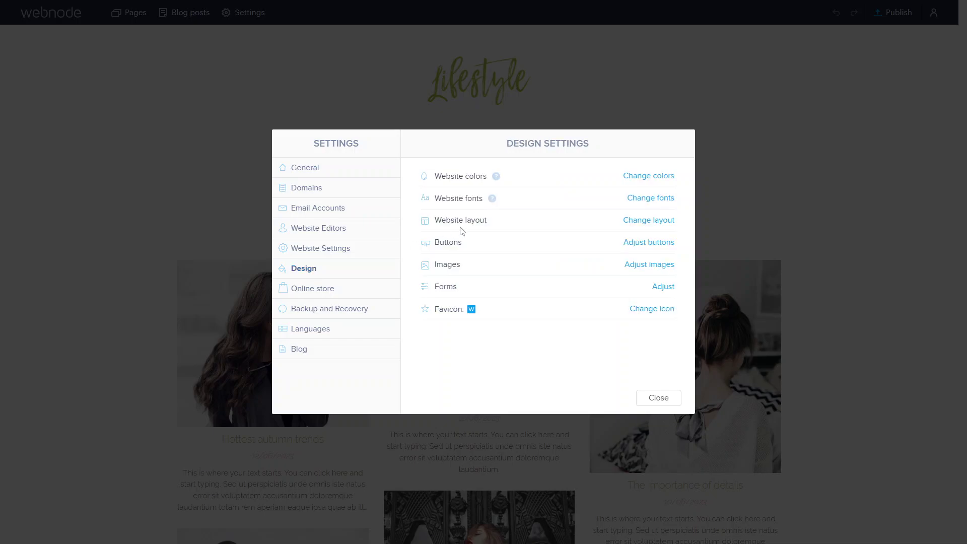
click(473, 197)
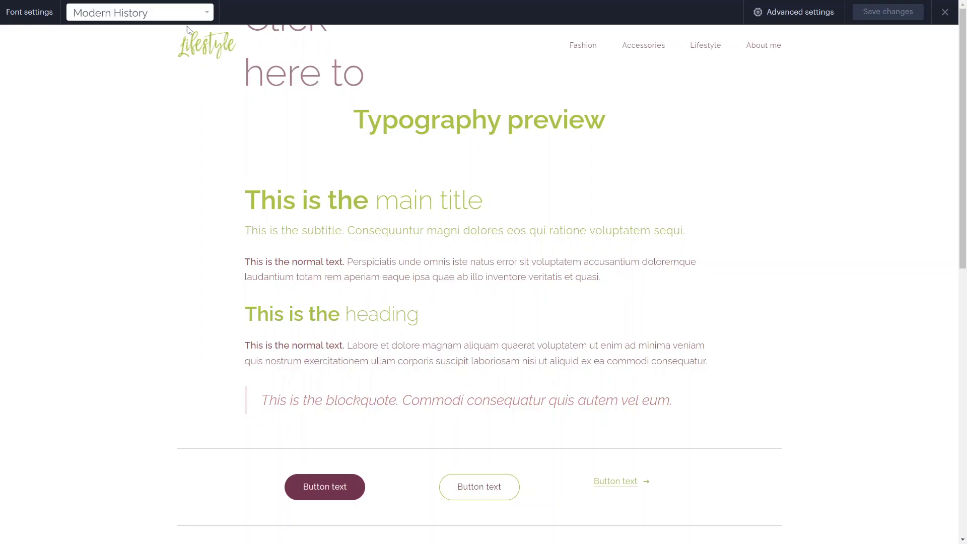
click(185, 12)
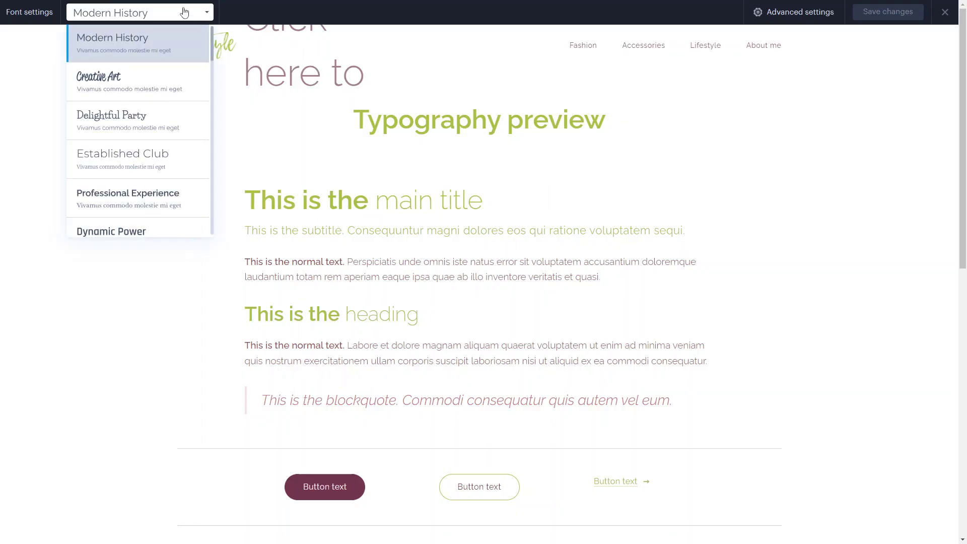
scroll(149, 175, down, 2)
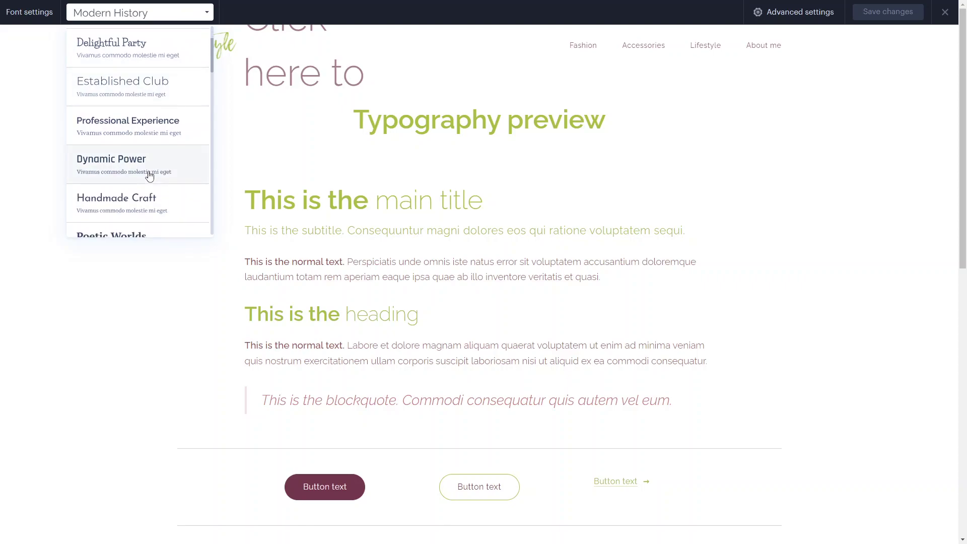
click(155, 135)
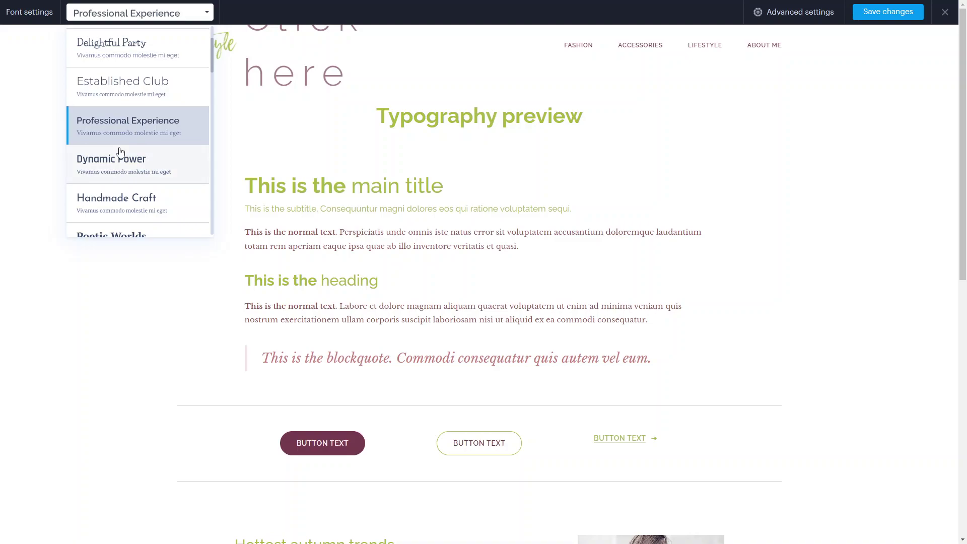
scroll(120, 151, down, 5)
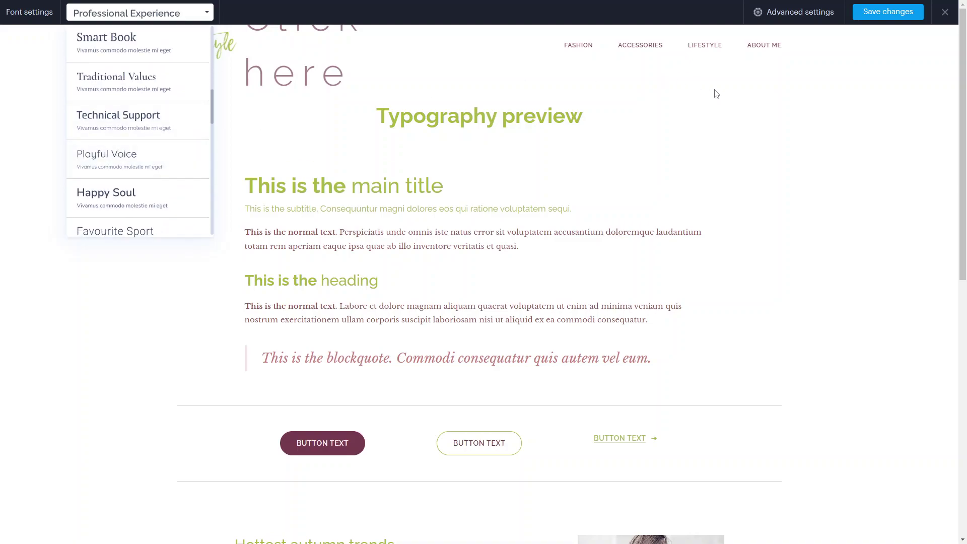
- Review the Titles and Menu / Buttons / Products text styles, then save the font changes
click(796, 13)
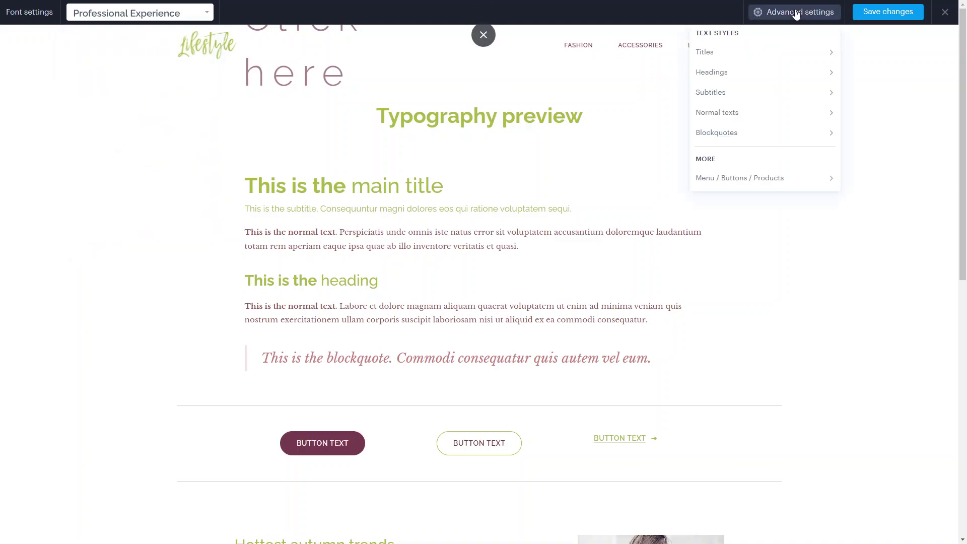
click(782, 53)
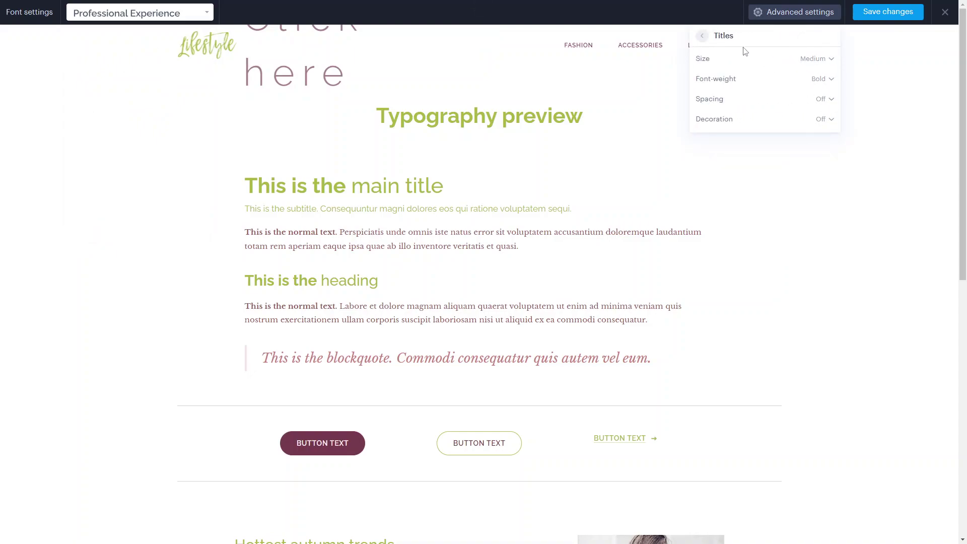
click(702, 36)
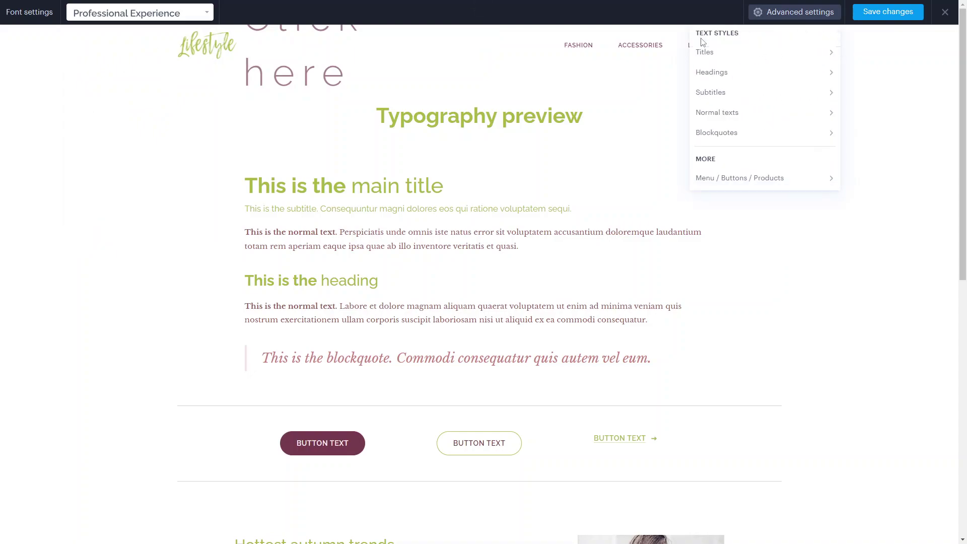
click(739, 179)
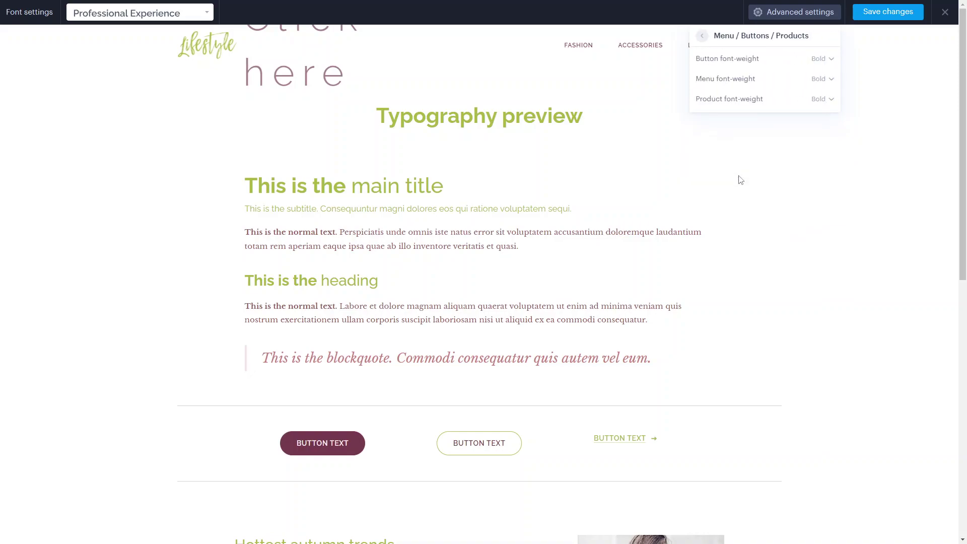
click(703, 36)
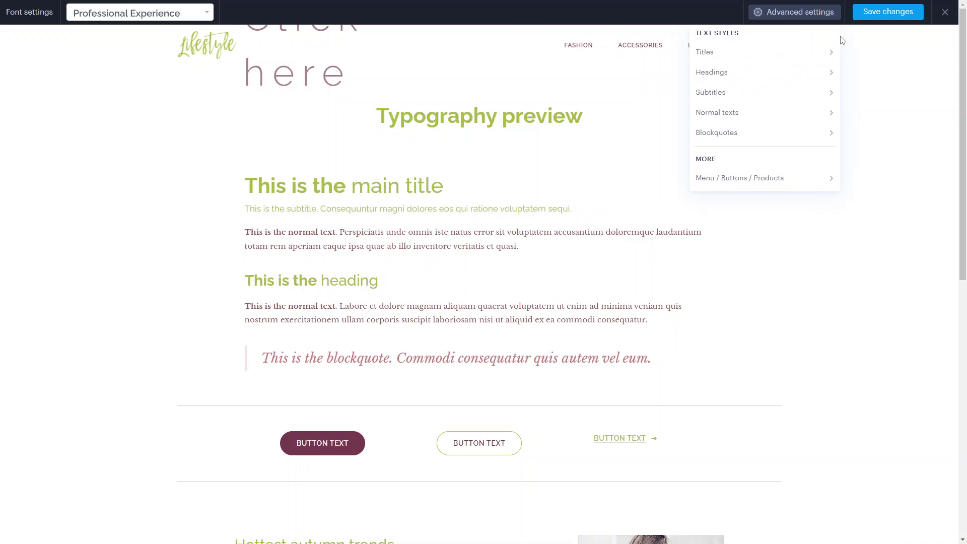
click(876, 13)
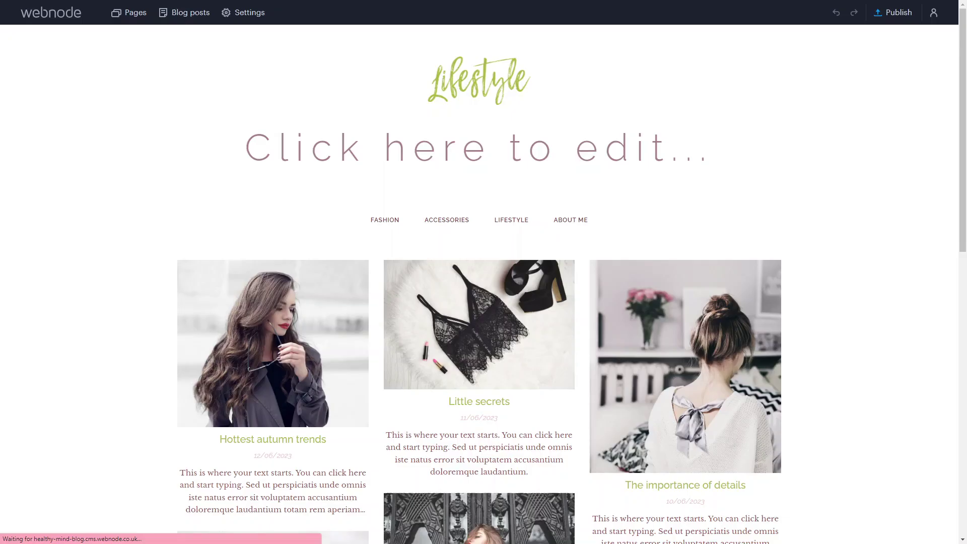
- Scroll through the homepage to check it in the Professional Experience fonts
scroll(484, 272, down, 15)
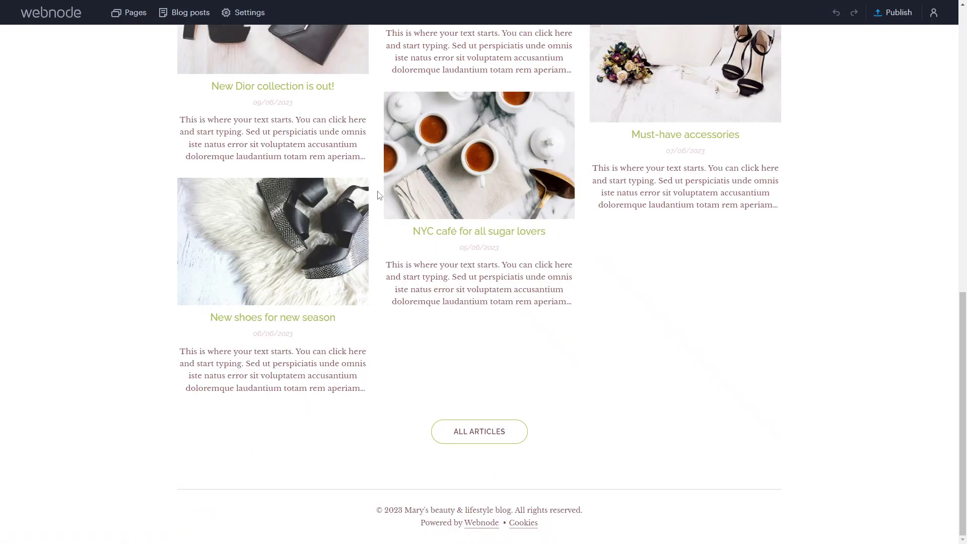
scroll(379, 196, up, 15)
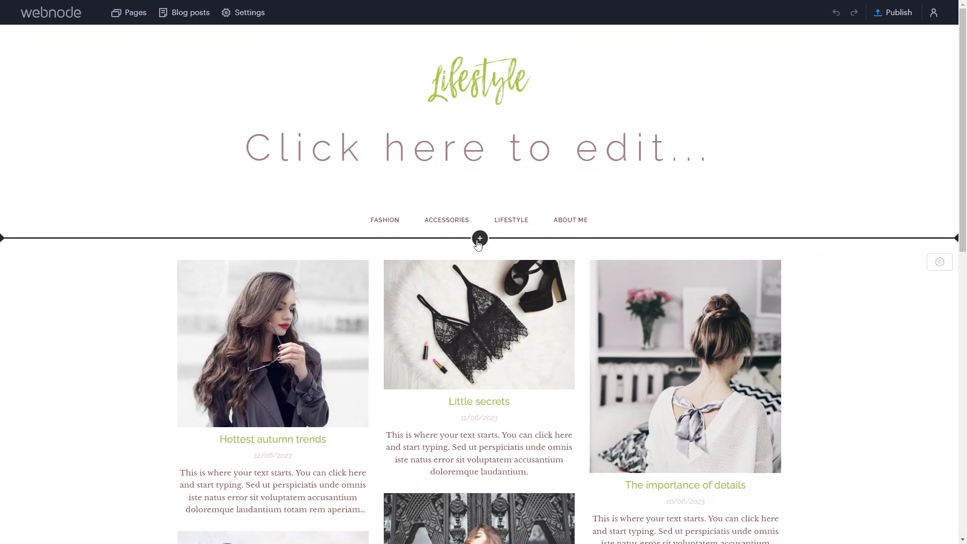
- Insert a Text and image section directly below the site menu
click(479, 238)
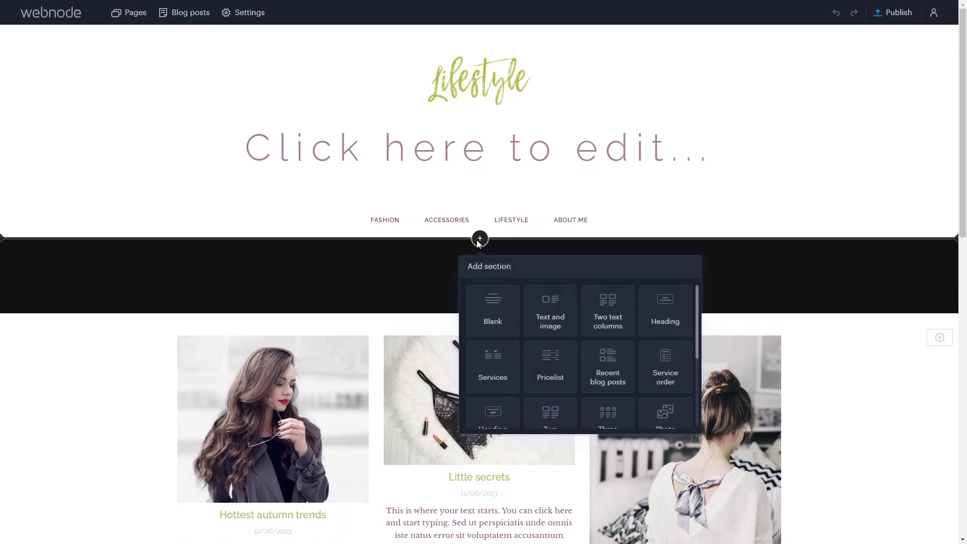
scroll(550, 322, down, 3)
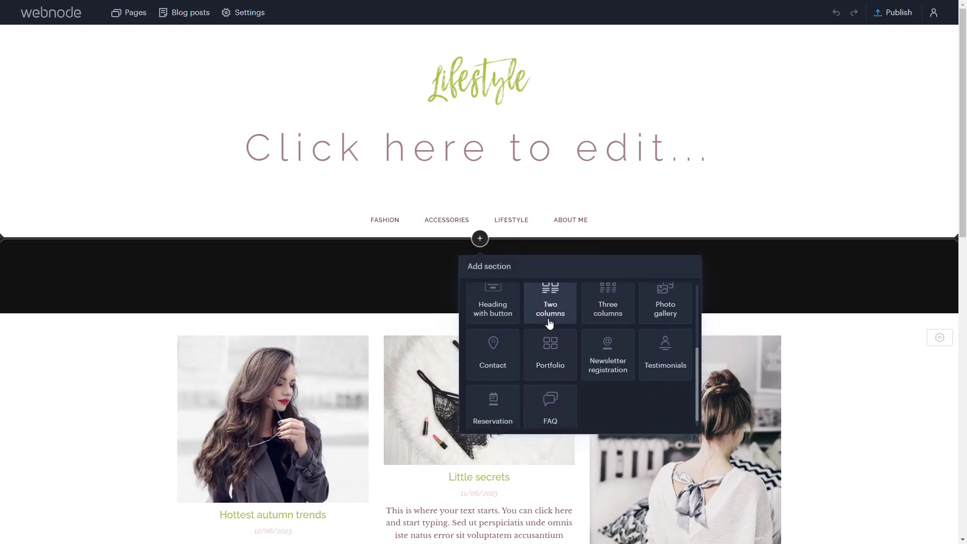
scroll(549, 323, up, 2)
scroll(550, 323, up, 1)
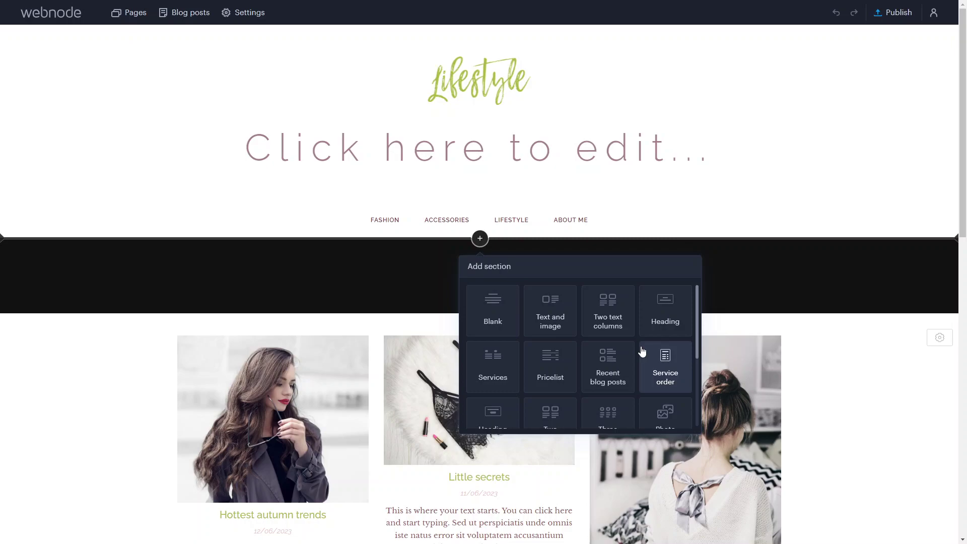
click(563, 319)
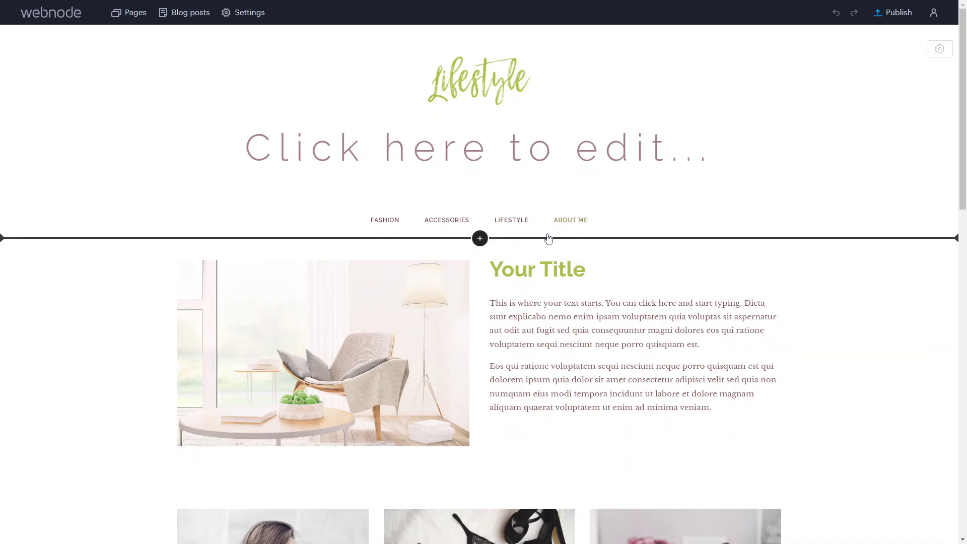
- Replace the 'Your Title' placeholder text with the heading 'Welcome to my blog'
click(526, 272)
double_click(526, 272)
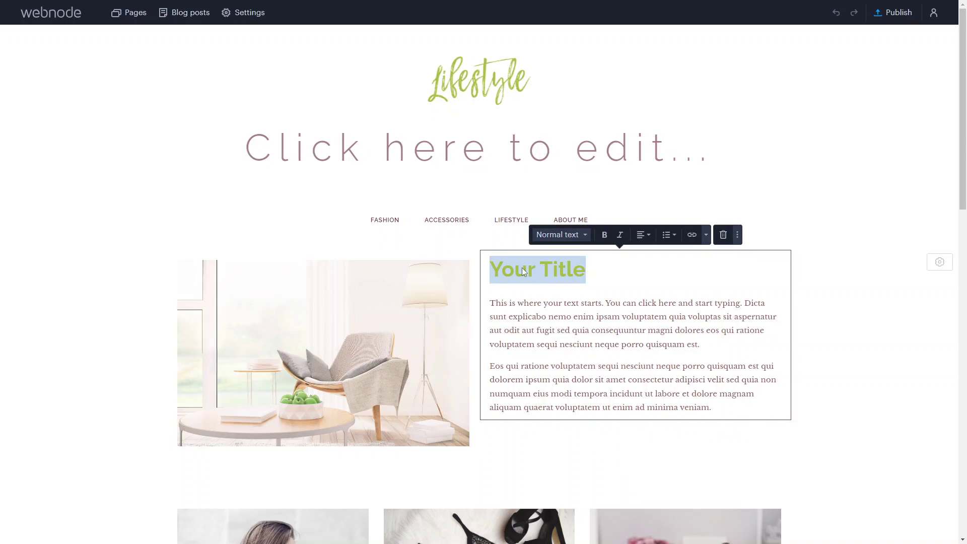
click(521, 272)
triple_click(522, 272)
text(W)
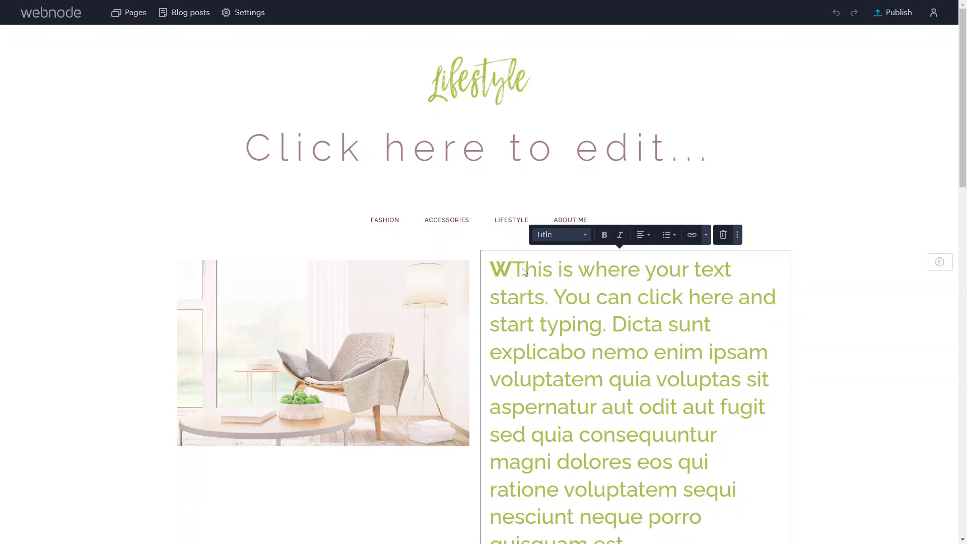
text(elcome to)
key(ctrl+a)
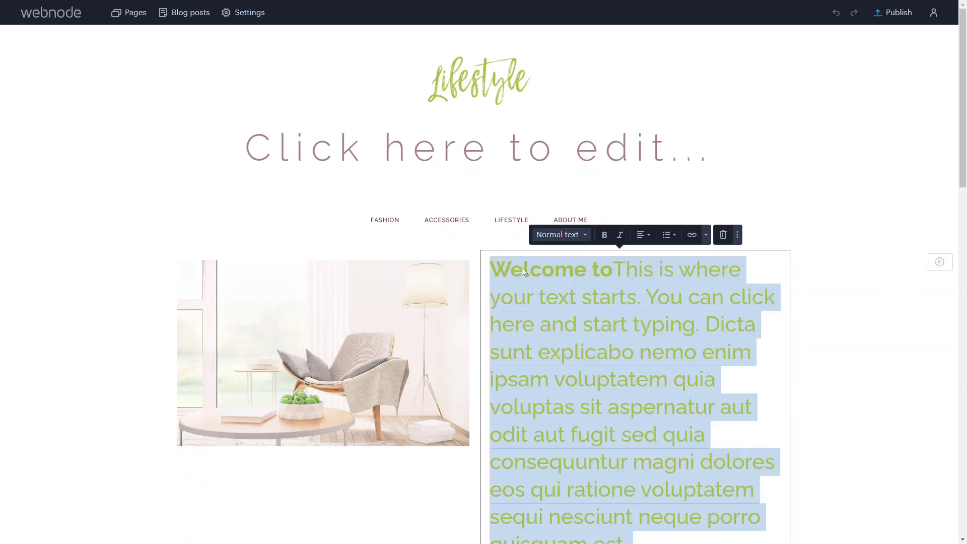
text(Welcome)
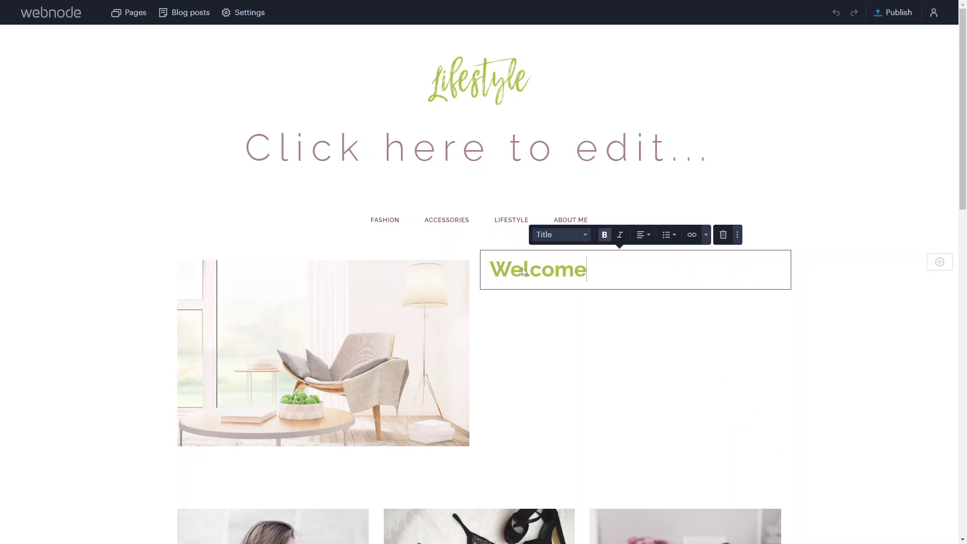
text( to my blog!)
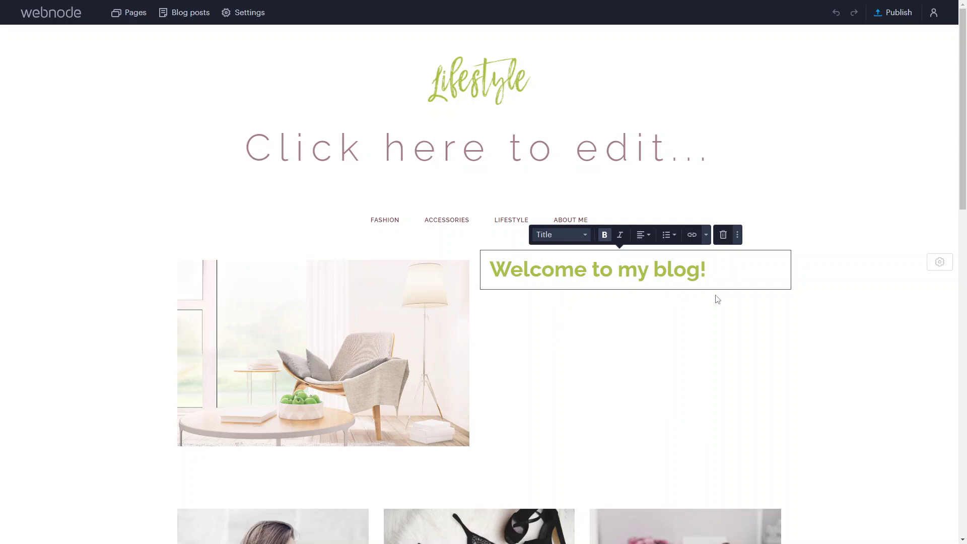
- Add a Basic text block under the heading reading 'Lorem Ipsum content.'
click(715, 297)
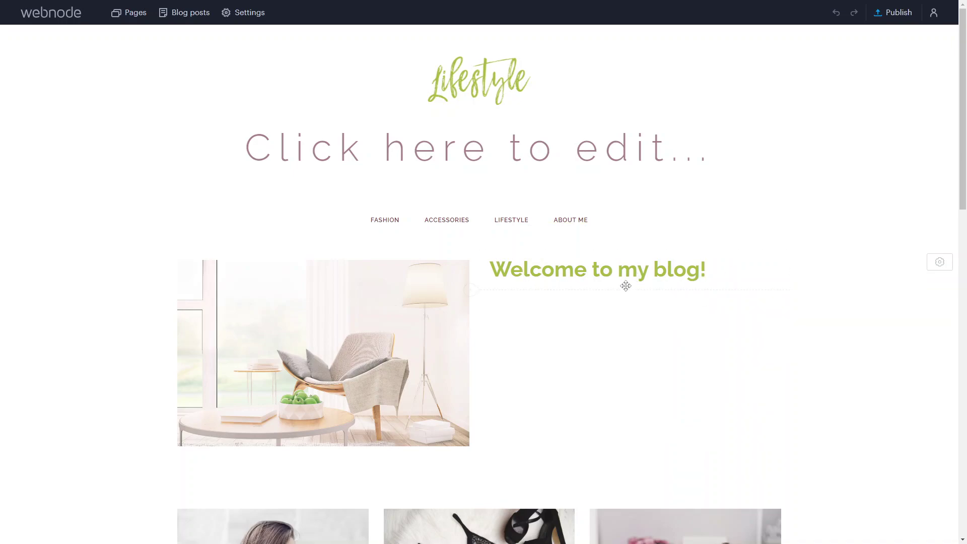
click(470, 290)
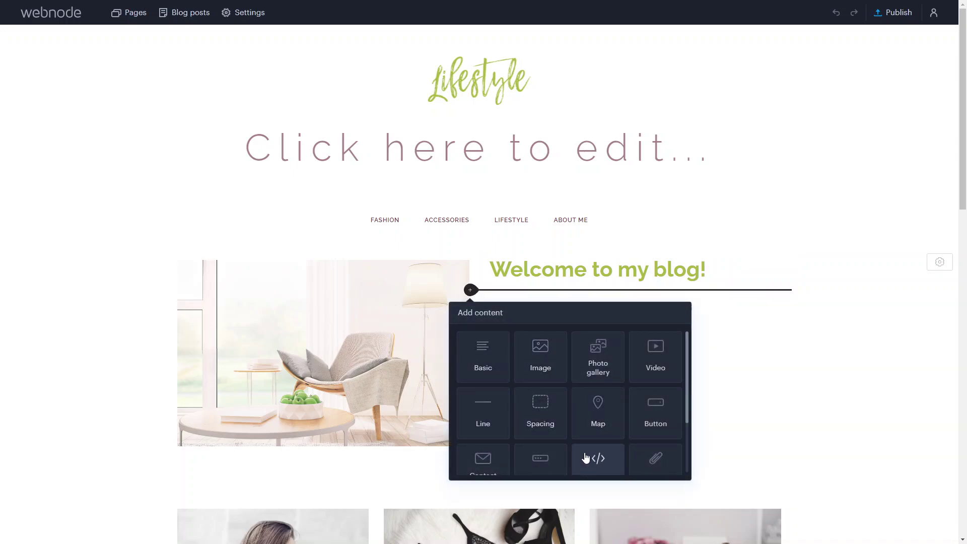
scroll(564, 421, down, 1)
scroll(563, 421, up, 1)
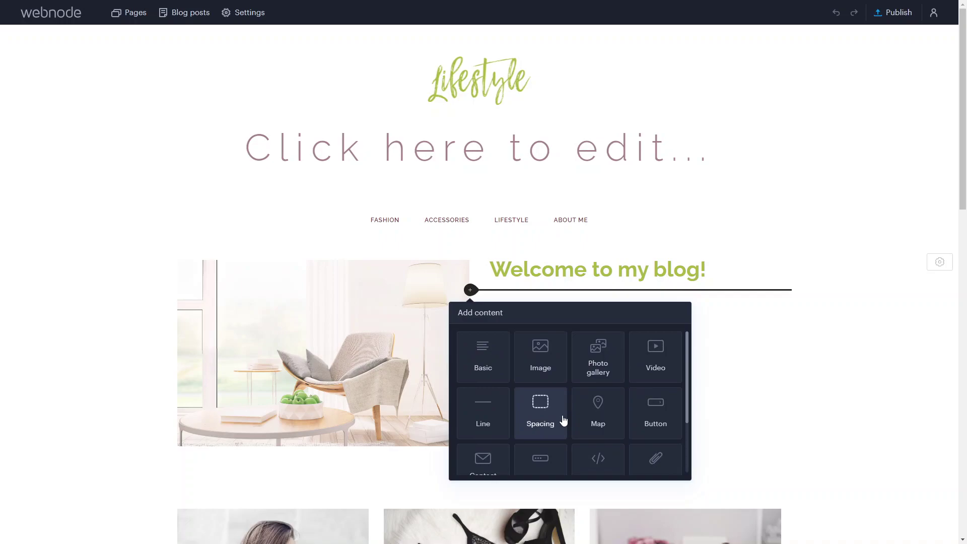
click(494, 357)
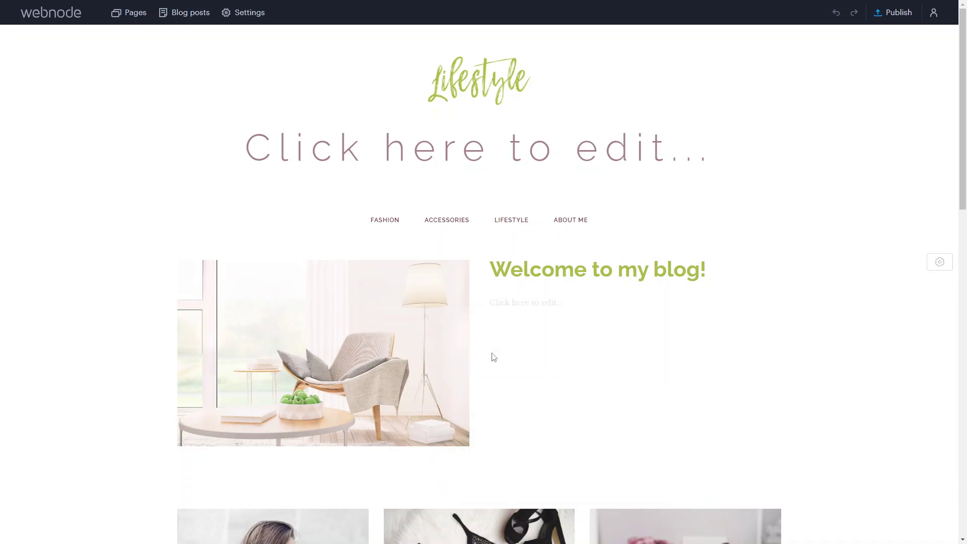
click(533, 314)
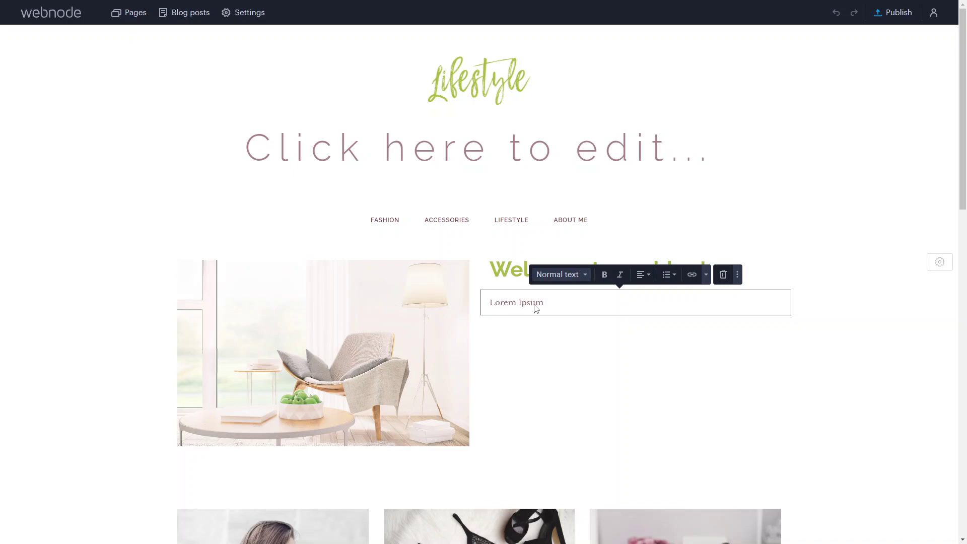
click(543, 355)
- Add a Line divider element beneath the Lorem Ipsum paragraph
mouse_move(471, 317)
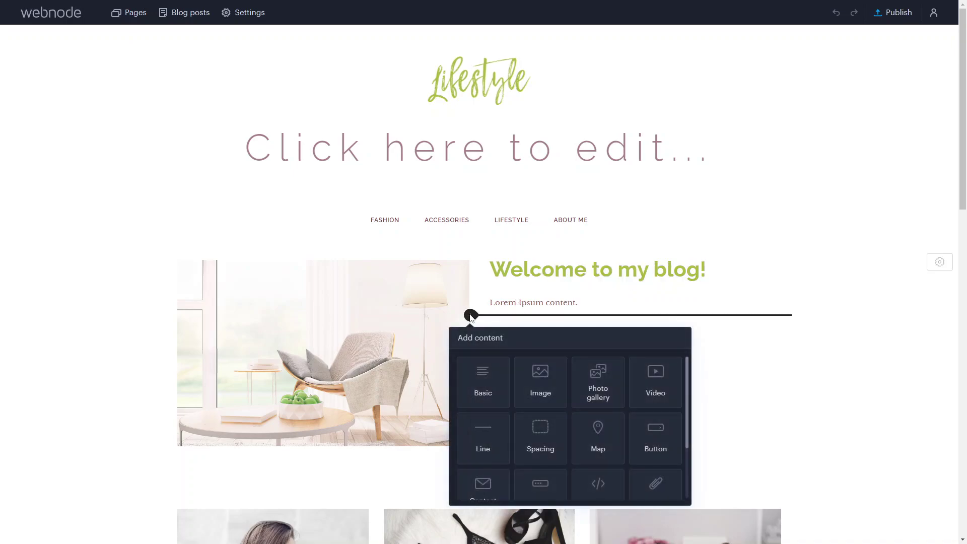
scroll(611, 433, down, 3)
scroll(613, 425, up, 1)
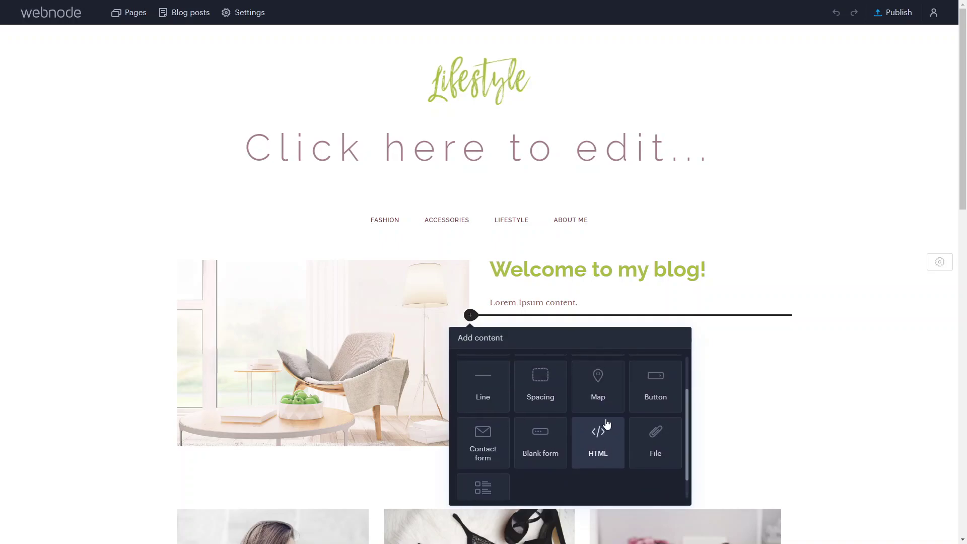
click(493, 384)
click(362, 369)
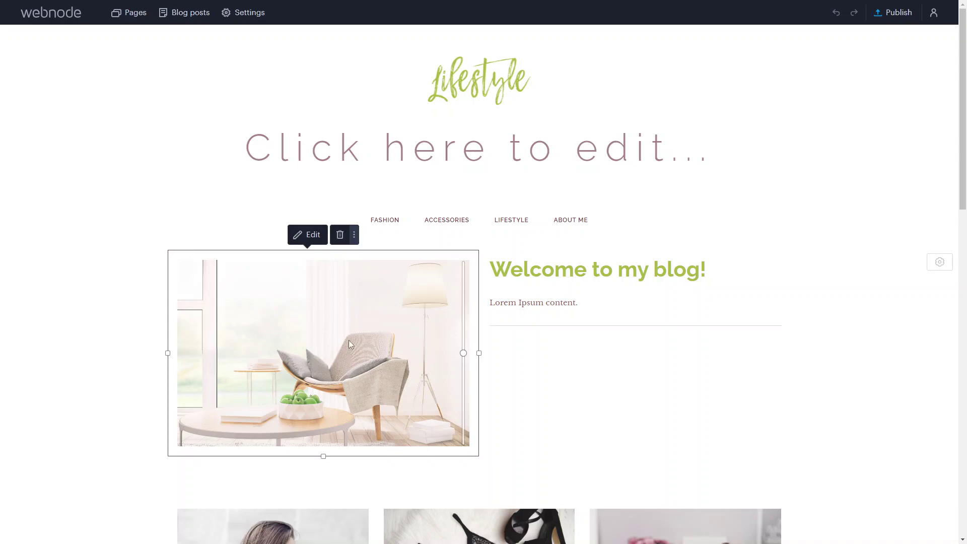
- Replace the chair photo with the woman-in-red-coat photo from the Images library
click(308, 235)
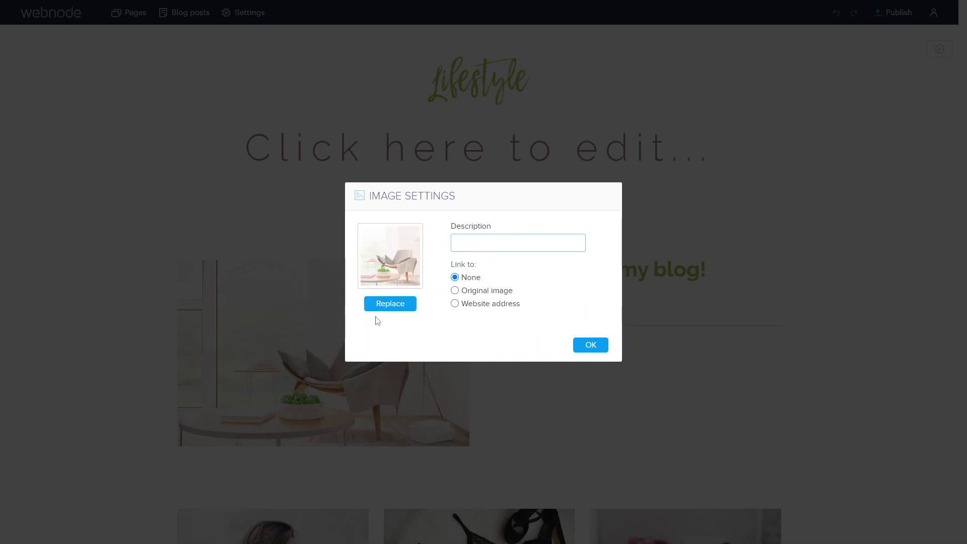
click(393, 304)
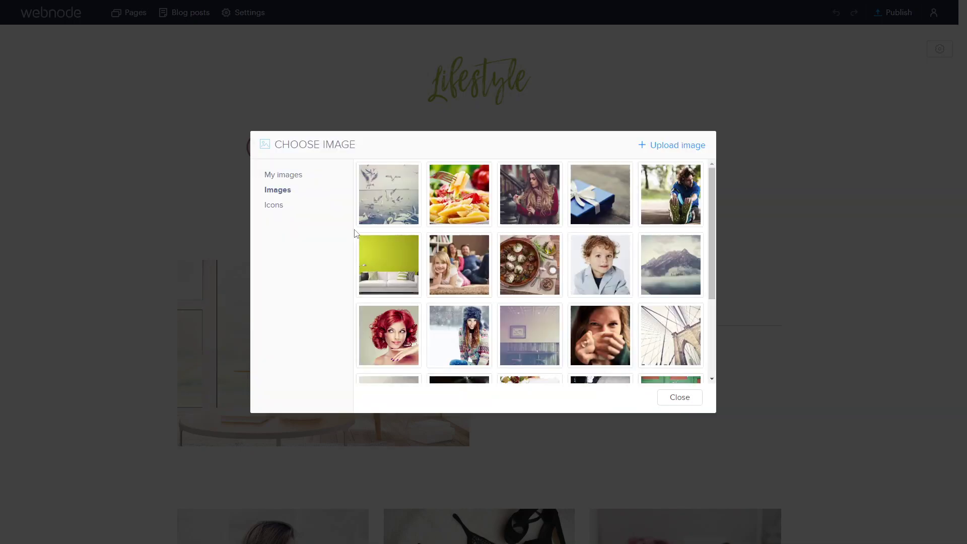
scroll(529, 272, down, 3)
scroll(604, 252, up, 3)
click(531, 217)
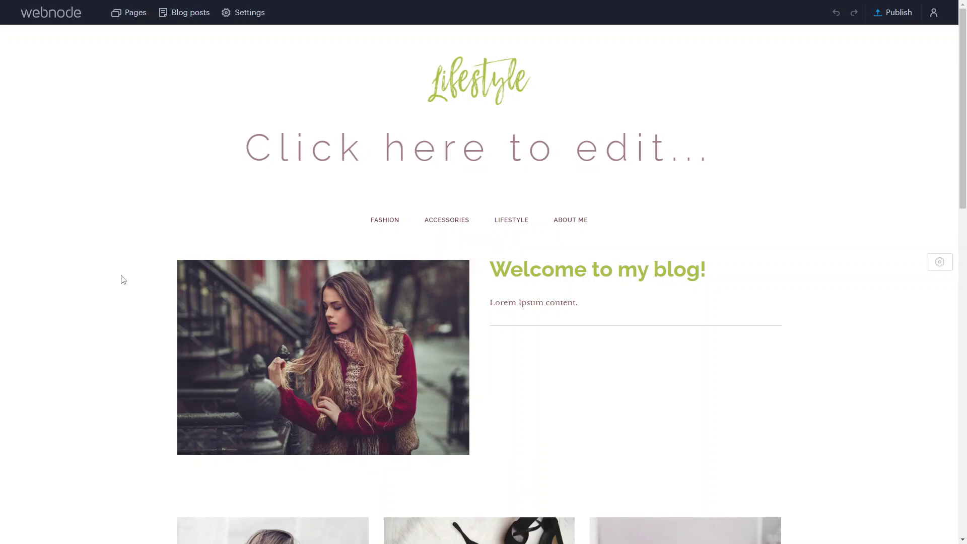
- Set the welcome section's background to the maroon colour swatch
click(940, 263)
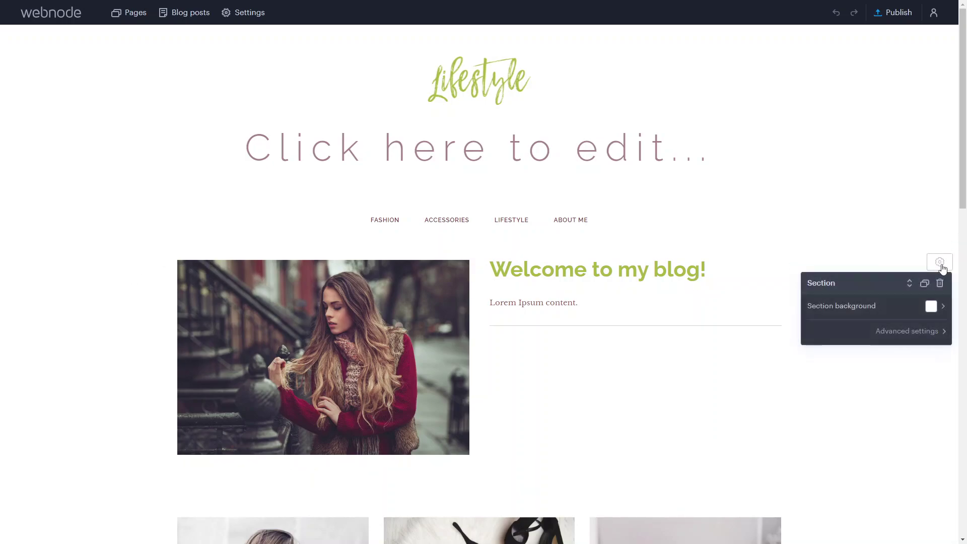
click(900, 308)
click(876, 311)
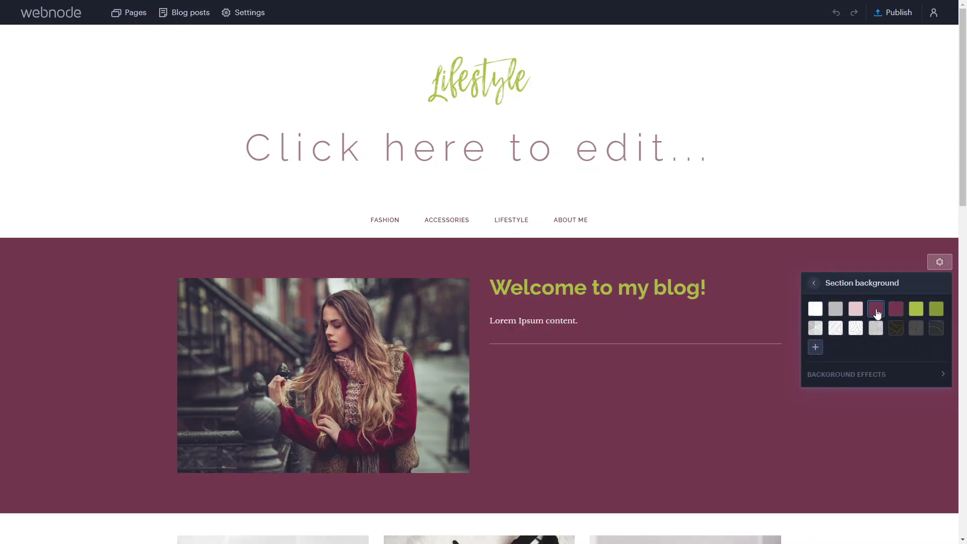
click(703, 432)
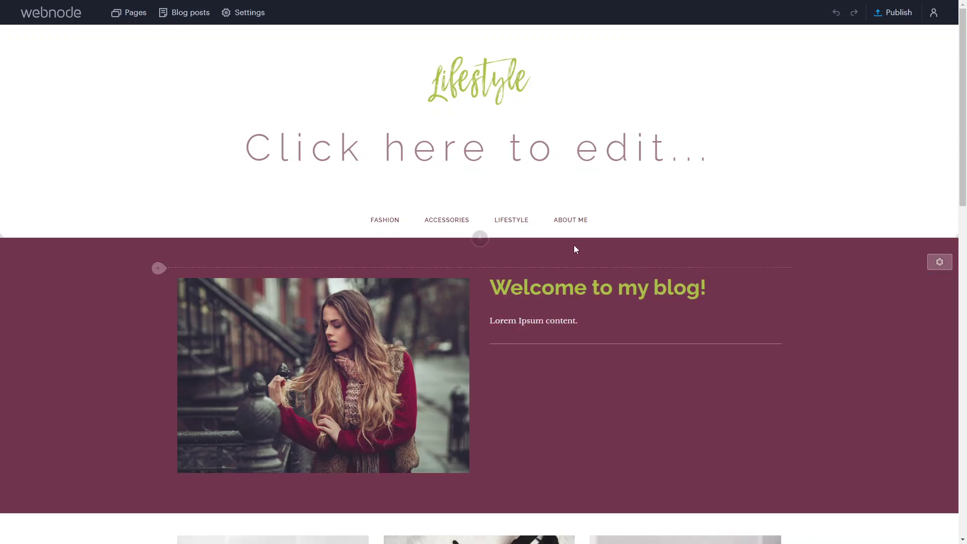
scroll(543, 261, down, 5)
scroll(541, 261, down, 5)
scroll(541, 261, up, 15)
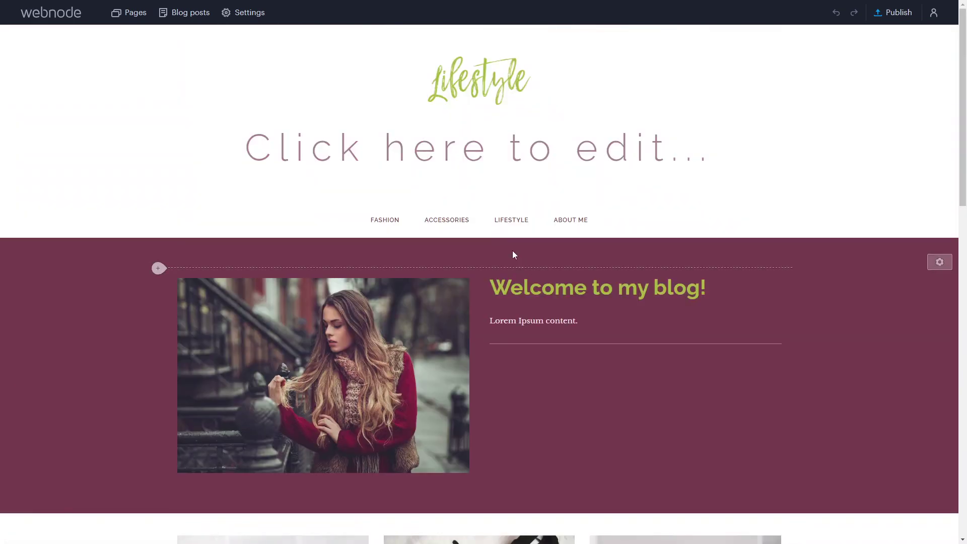
- Insert a Heading section with the fir-branch picture above the welcome section
click(480, 238)
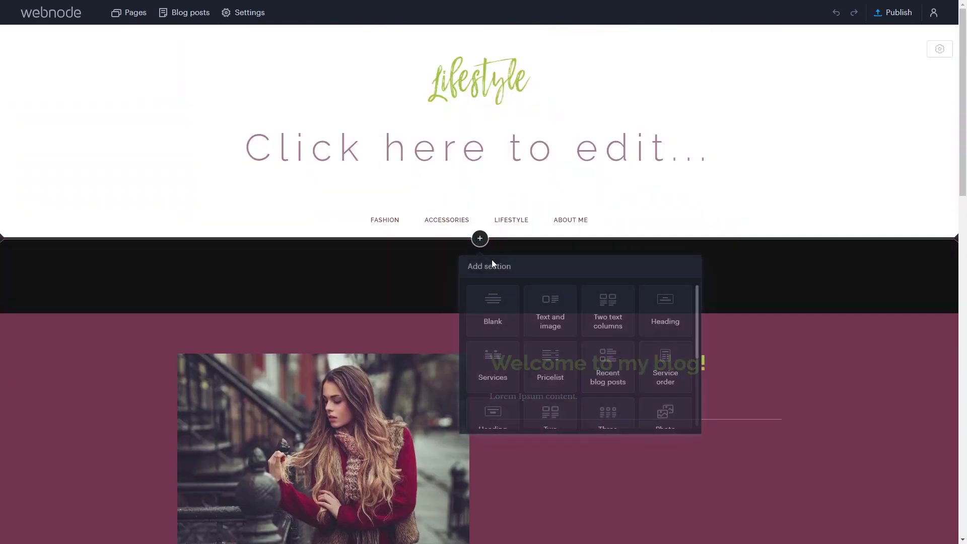
scroll(611, 350, down, 1)
scroll(574, 350, up, 1)
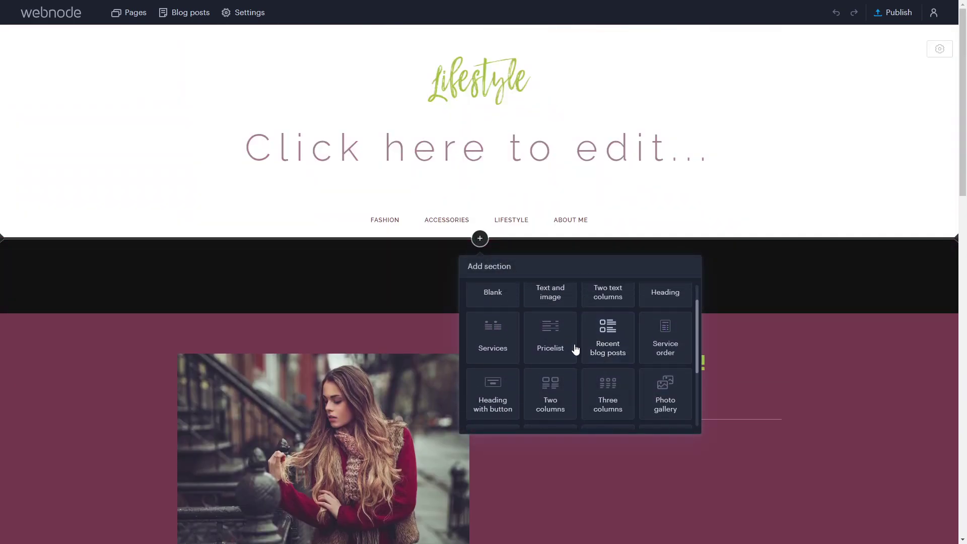
scroll(575, 348, down, 2)
scroll(575, 349, up, 2)
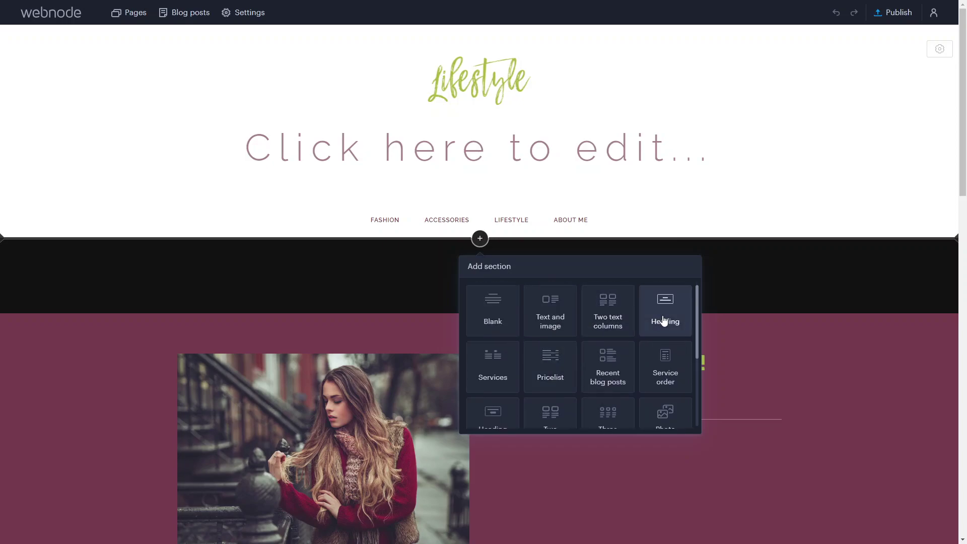
click(664, 321)
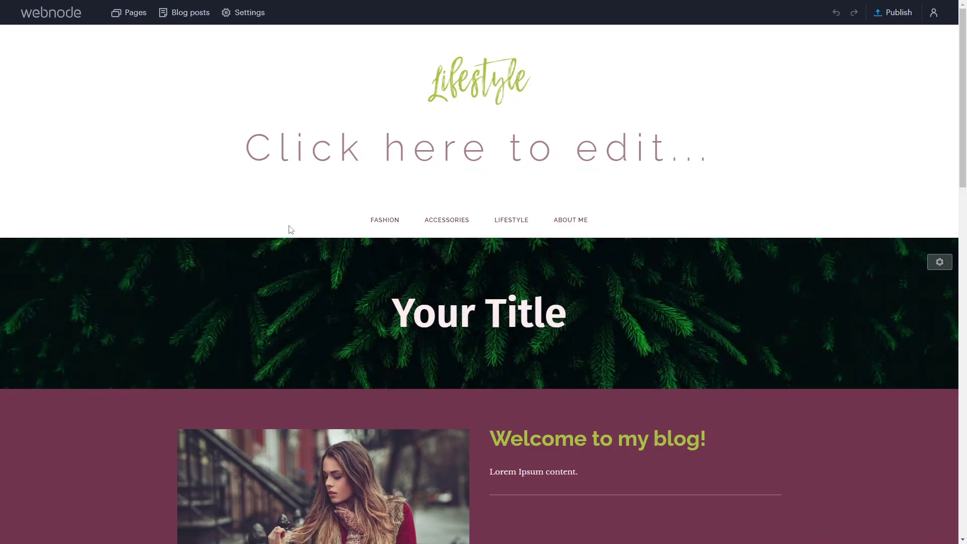
- Create a page named 'About us' from the About us template in Pages
click(133, 15)
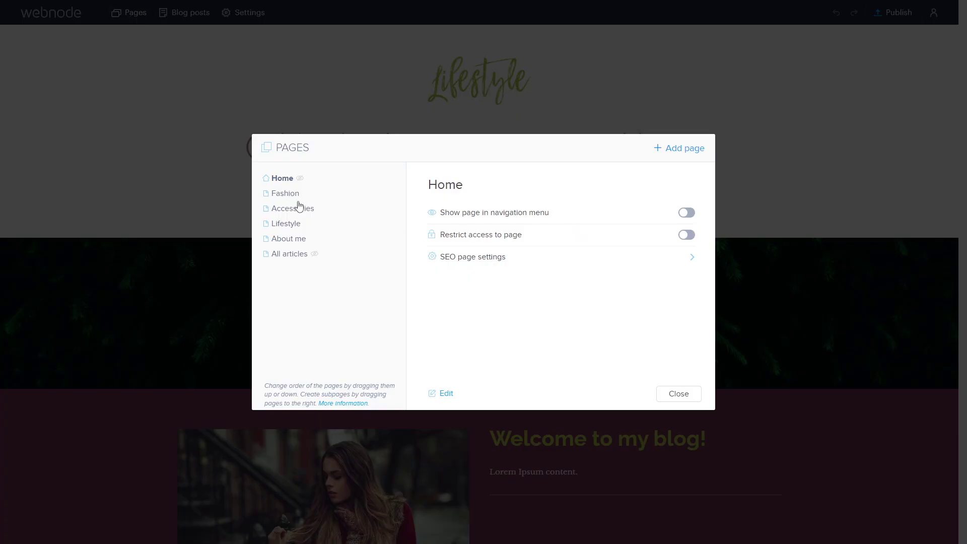
click(691, 151)
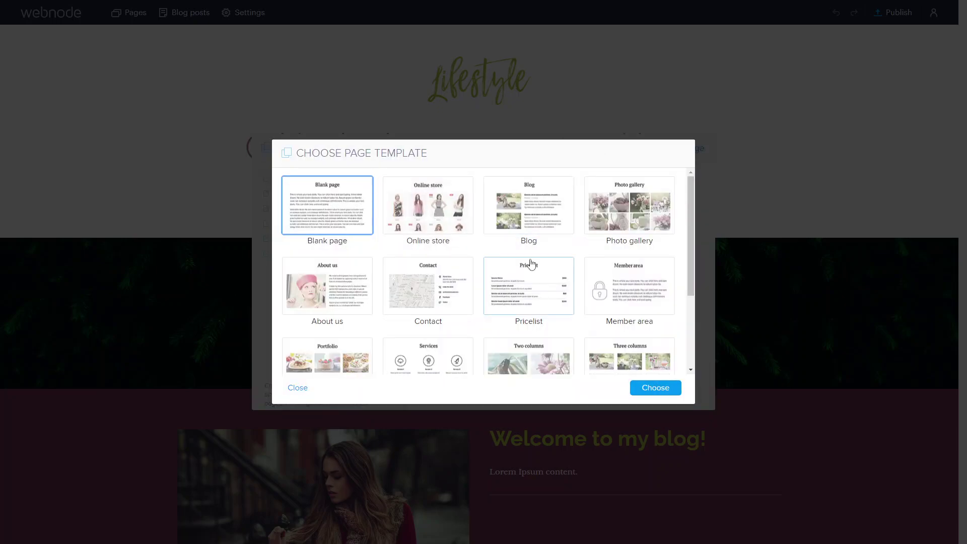
click(331, 306)
click(667, 389)
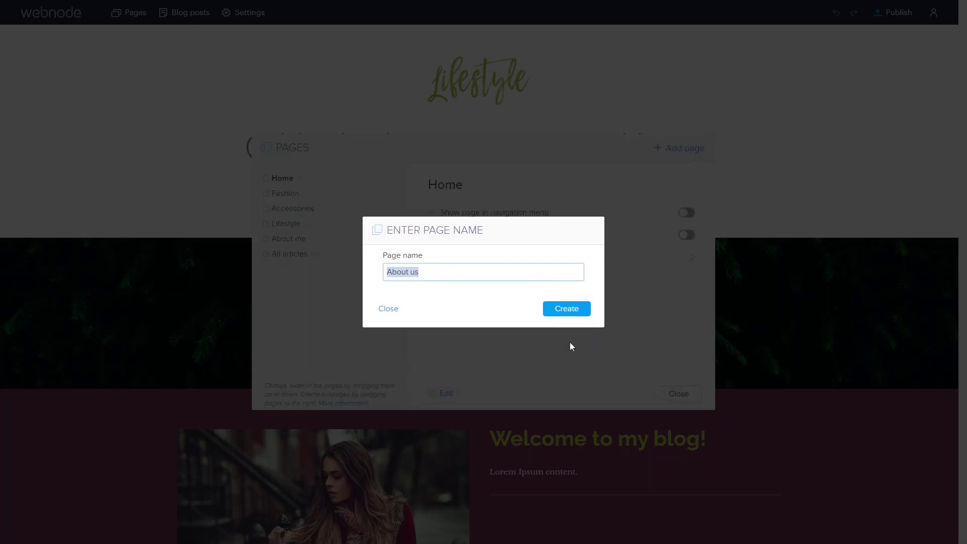
click(562, 310)
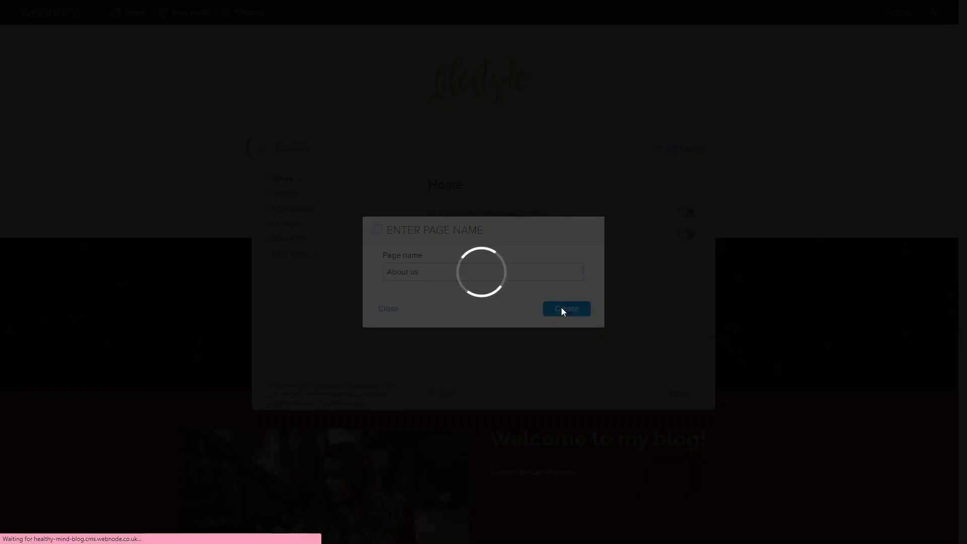